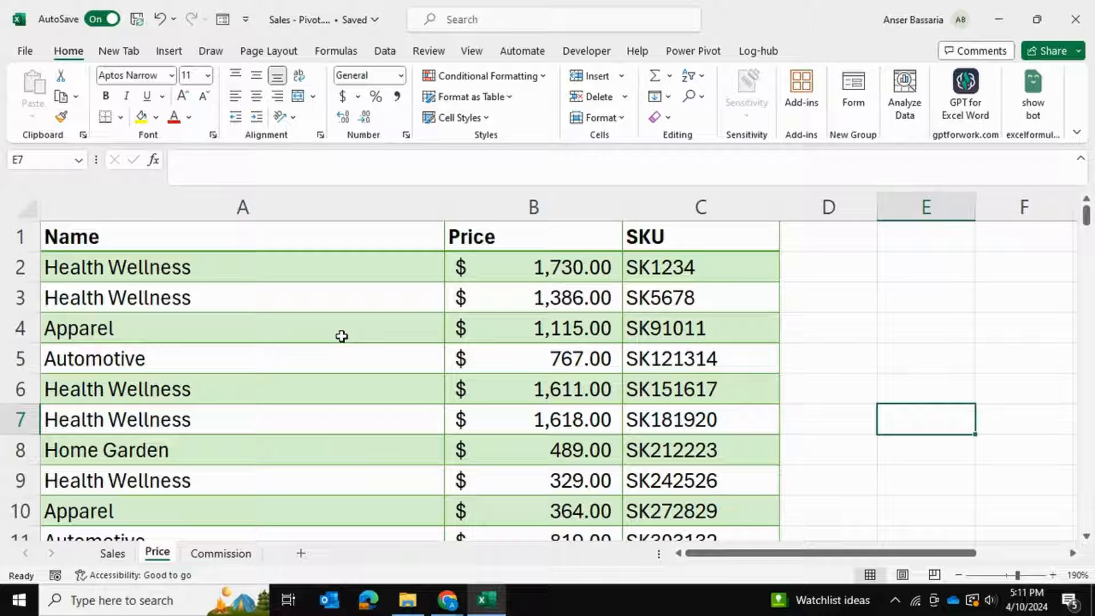
Step: Review the data on the Sales, Price and Commission sheets, including the SKU and unit columns on the Sales sheet
click(111, 556)
click(154, 552)
click(217, 554)
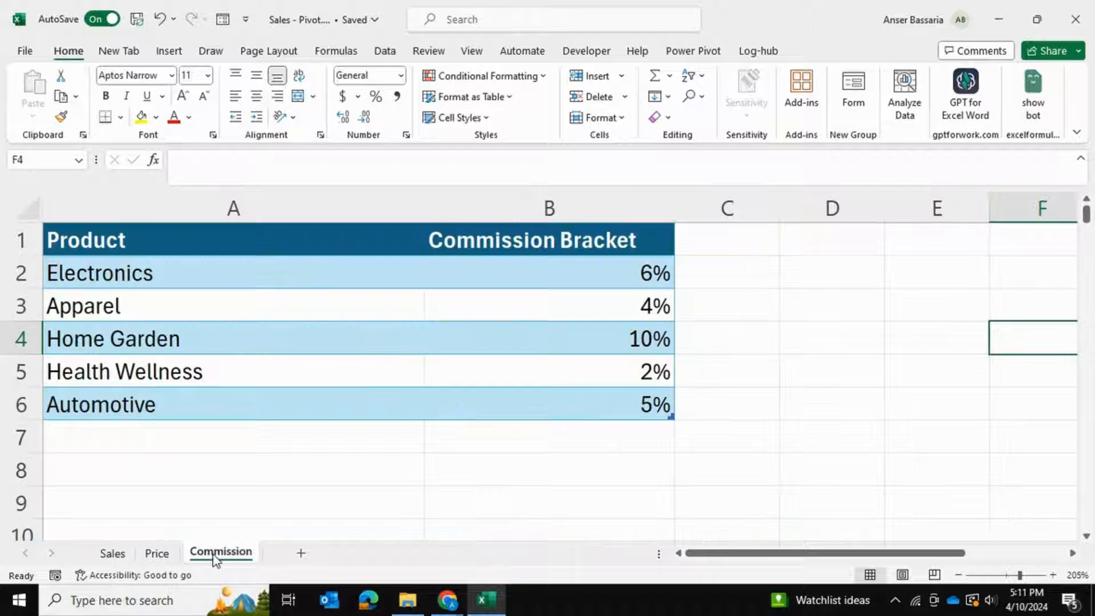
click(166, 556)
click(112, 553)
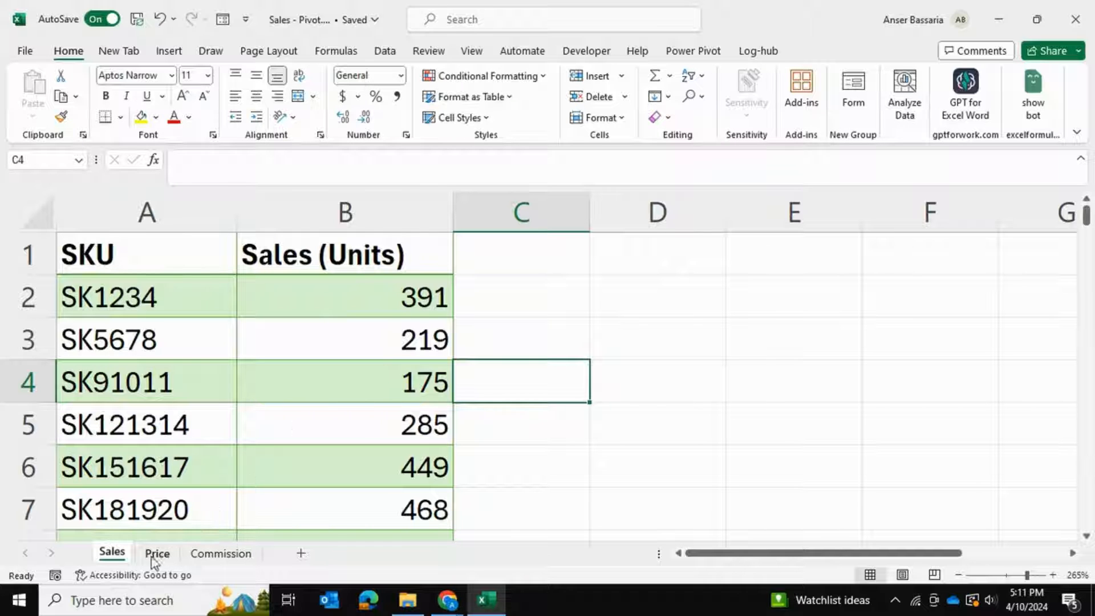
scroll(166, 400, down, 5)
scroll(167, 400, down, 4)
scroll(166, 400, up, 9)
click(388, 308)
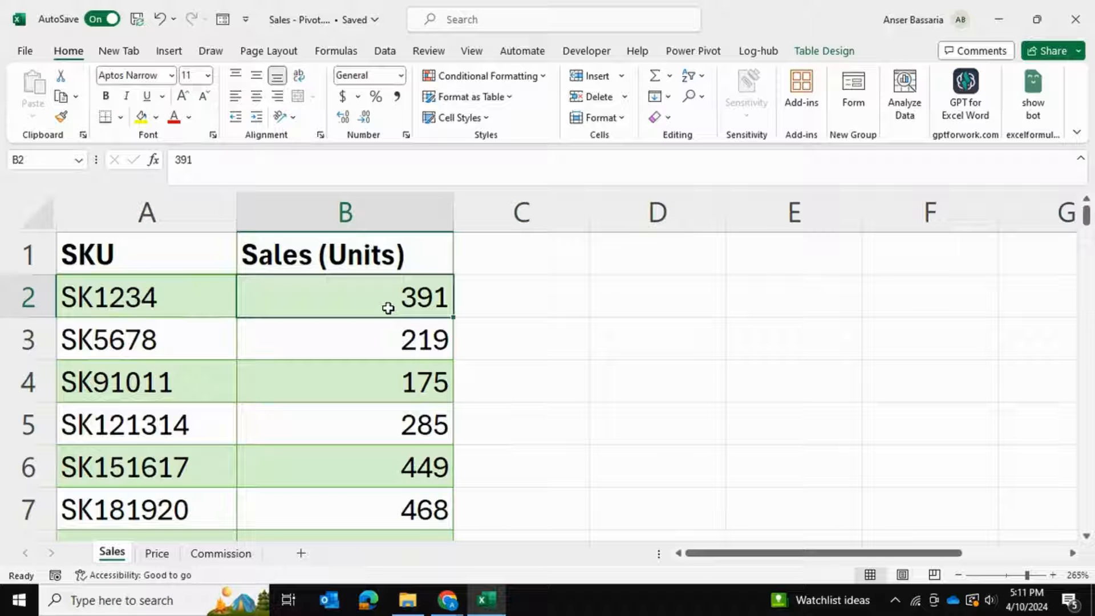
Step: Compare the SKU and price columns on the Price sheet with the SKU column on the Sales sheet
click(169, 554)
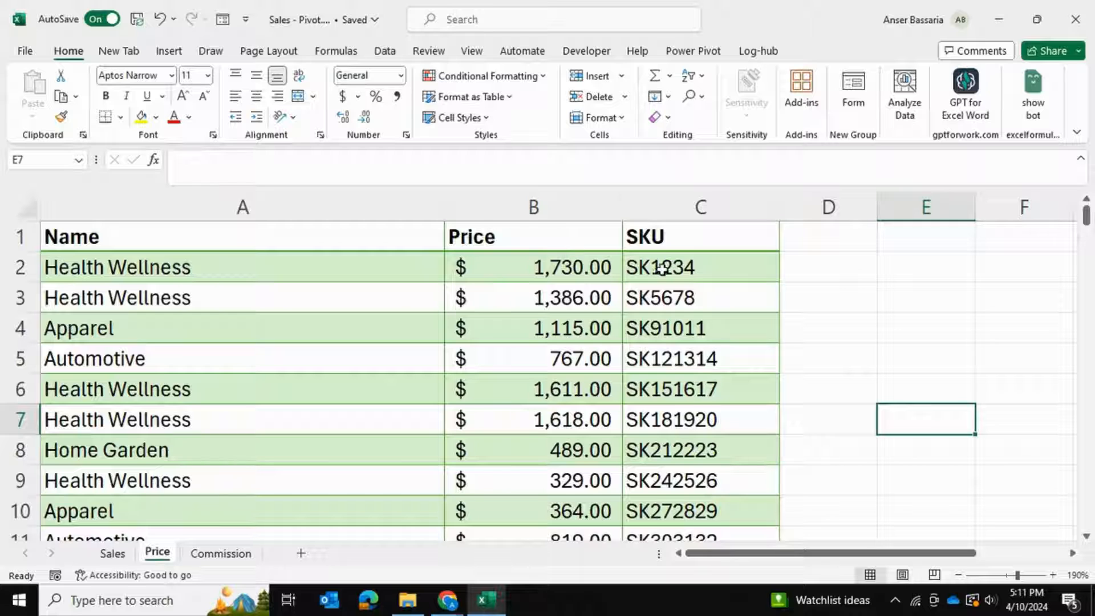
drag(661, 268, 650, 422)
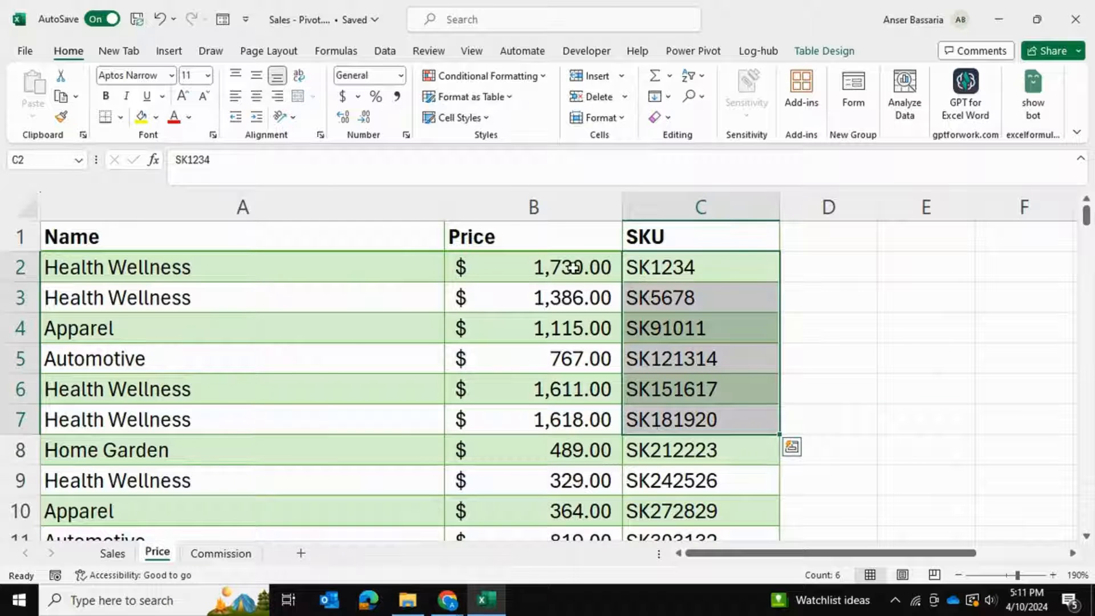
drag(573, 267, 569, 364)
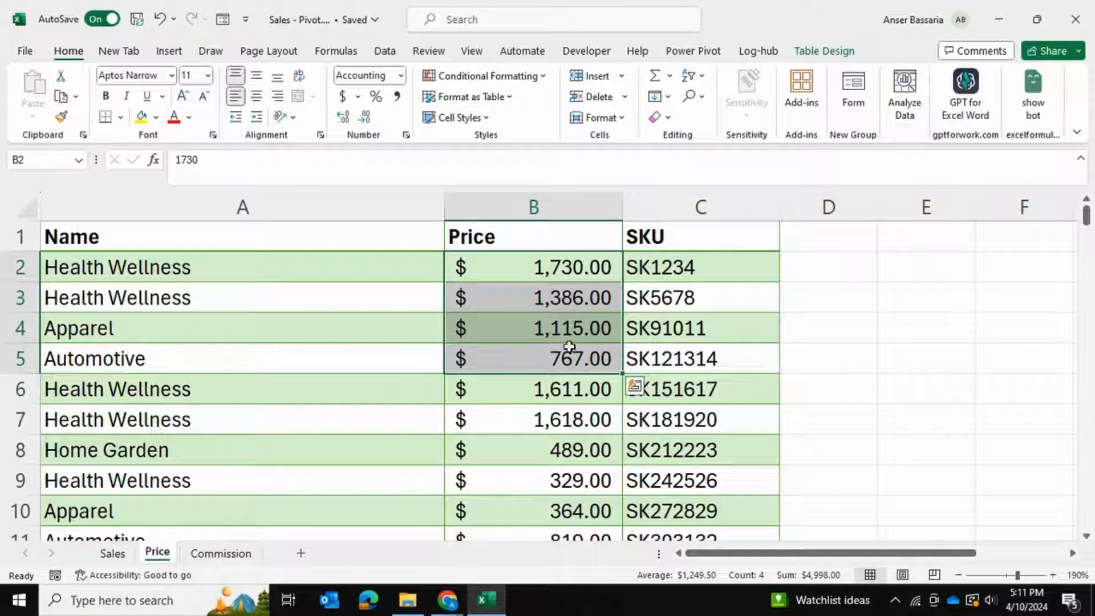
click(117, 553)
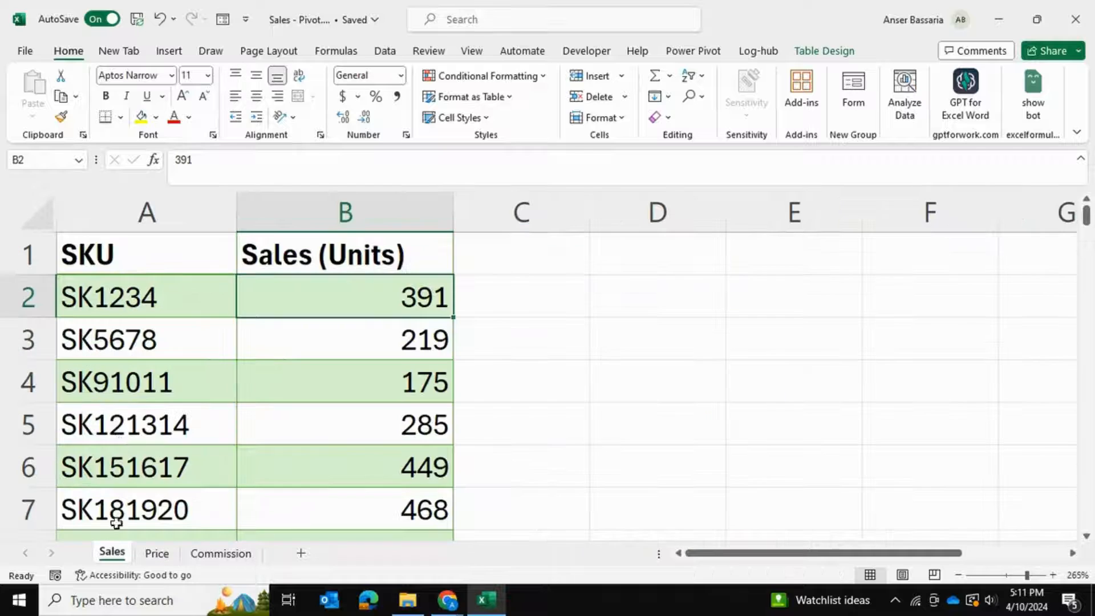
click(130, 300)
click(153, 553)
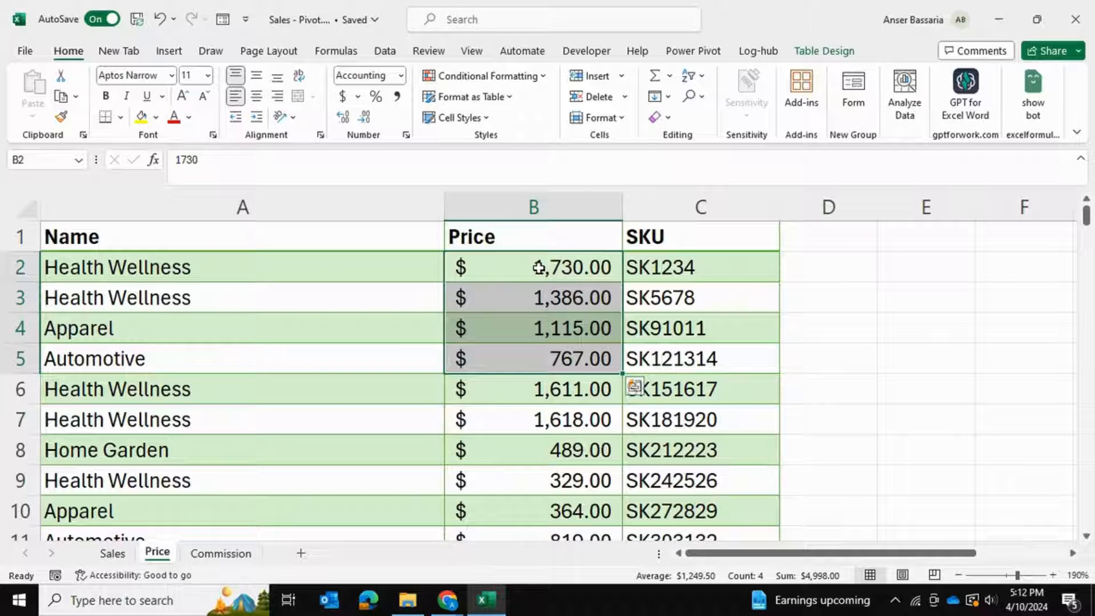
click(113, 553)
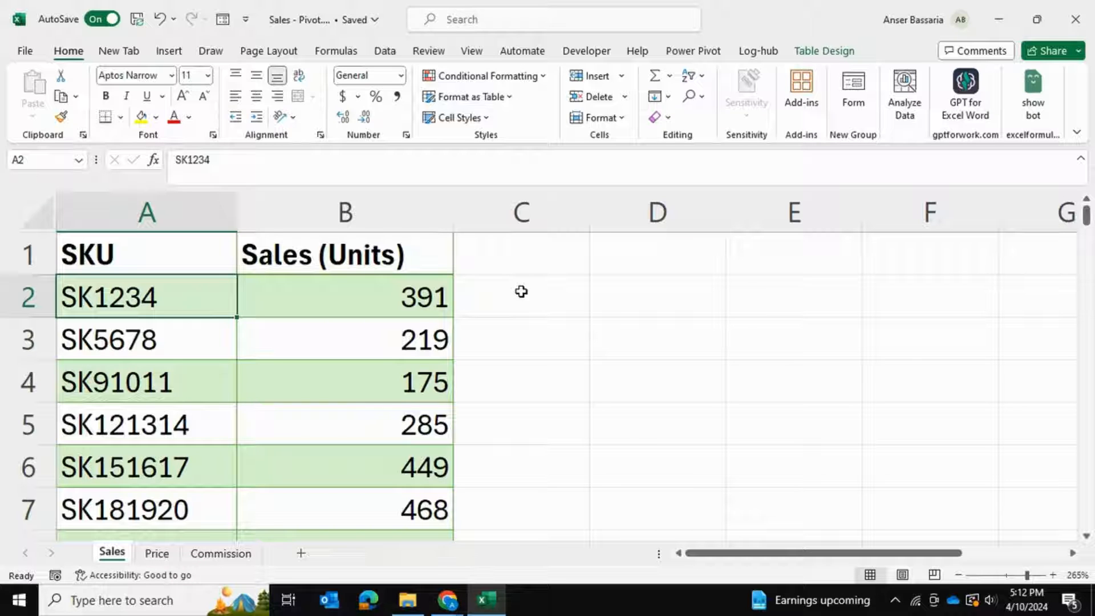
click(158, 553)
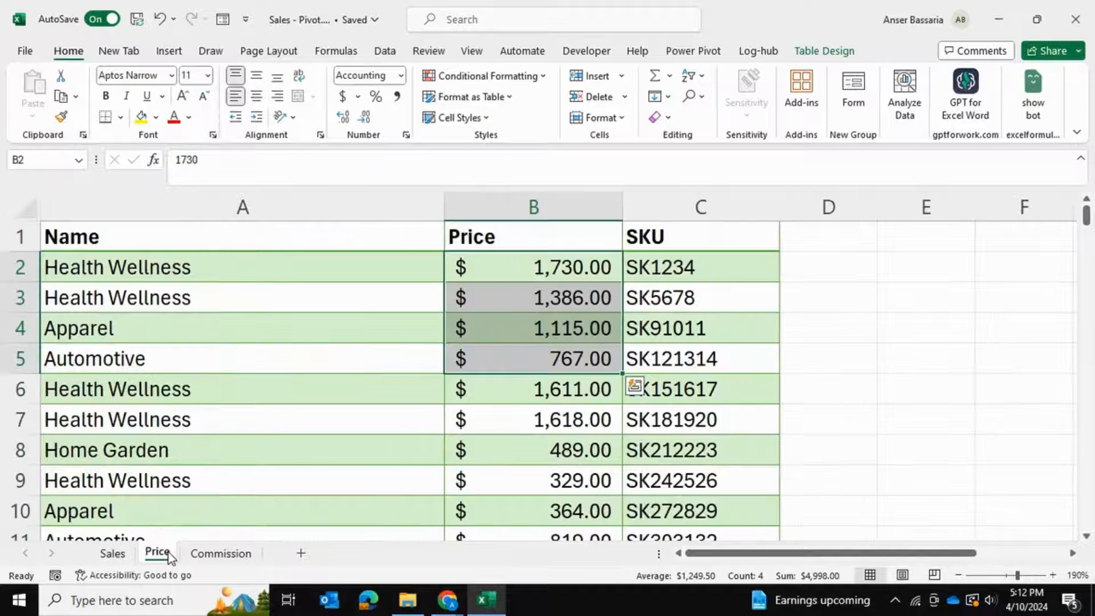
Step: Compare the product names on the Price sheet with the product list on the Commission sheet, and return to the Sales sheet
click(342, 349)
drag(308, 264, 266, 398)
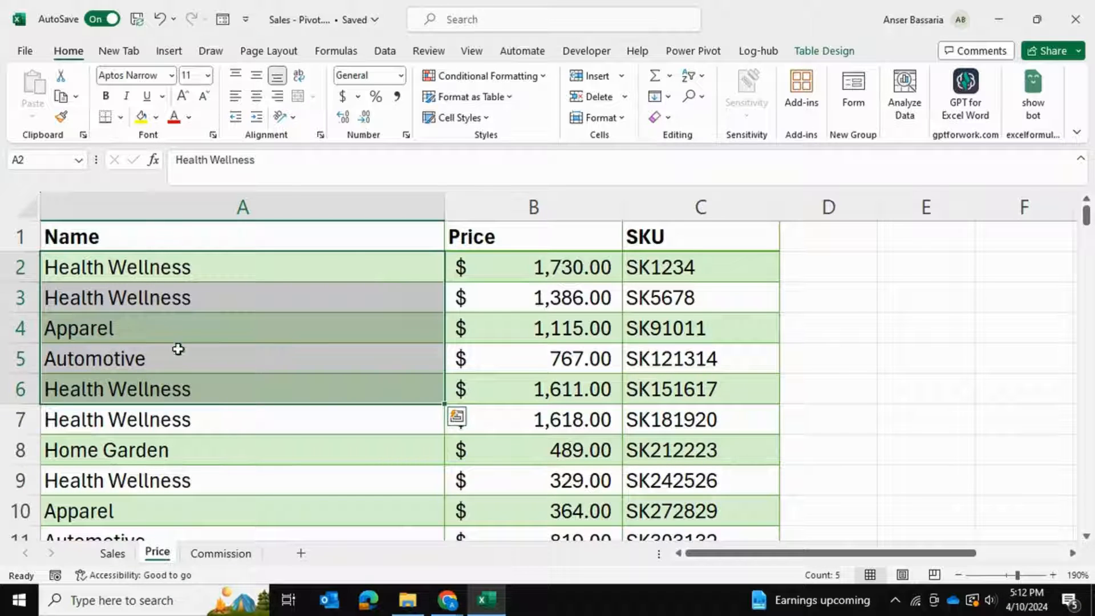
click(215, 320)
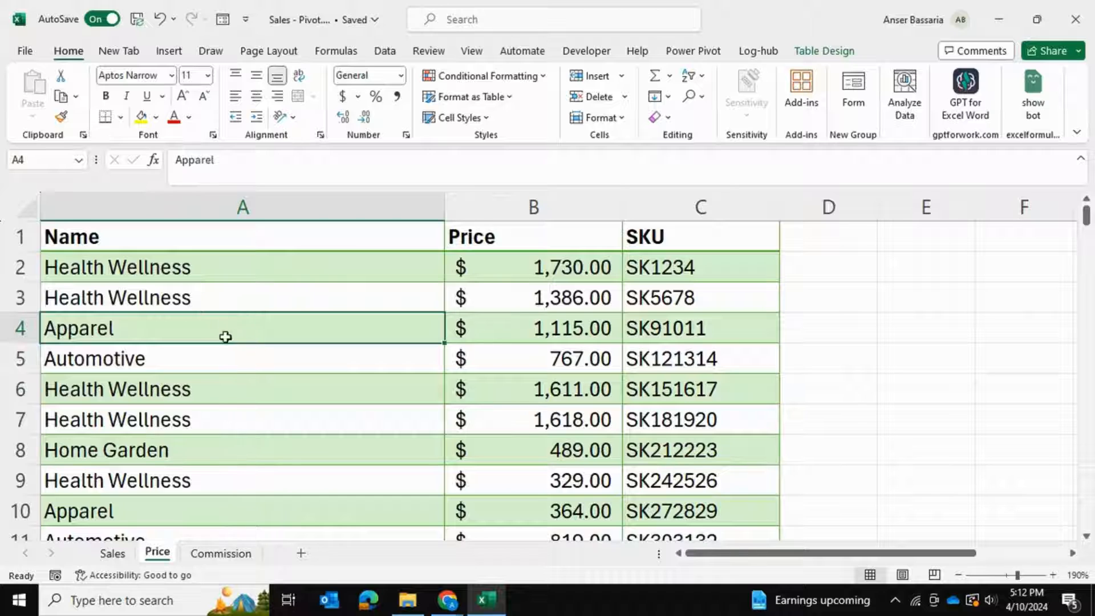
click(221, 553)
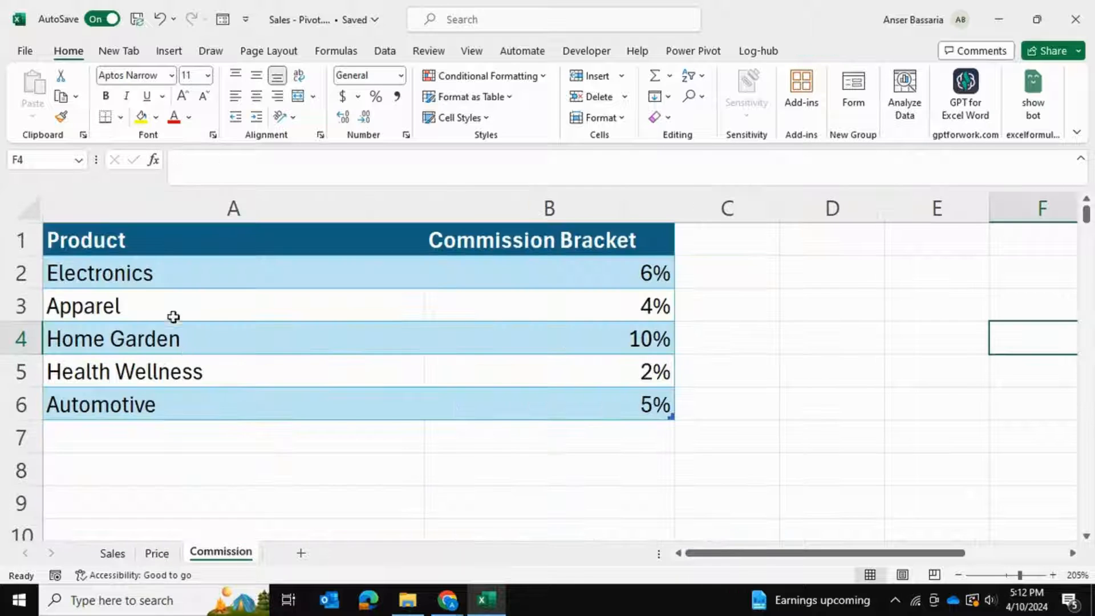
drag(159, 278, 174, 369)
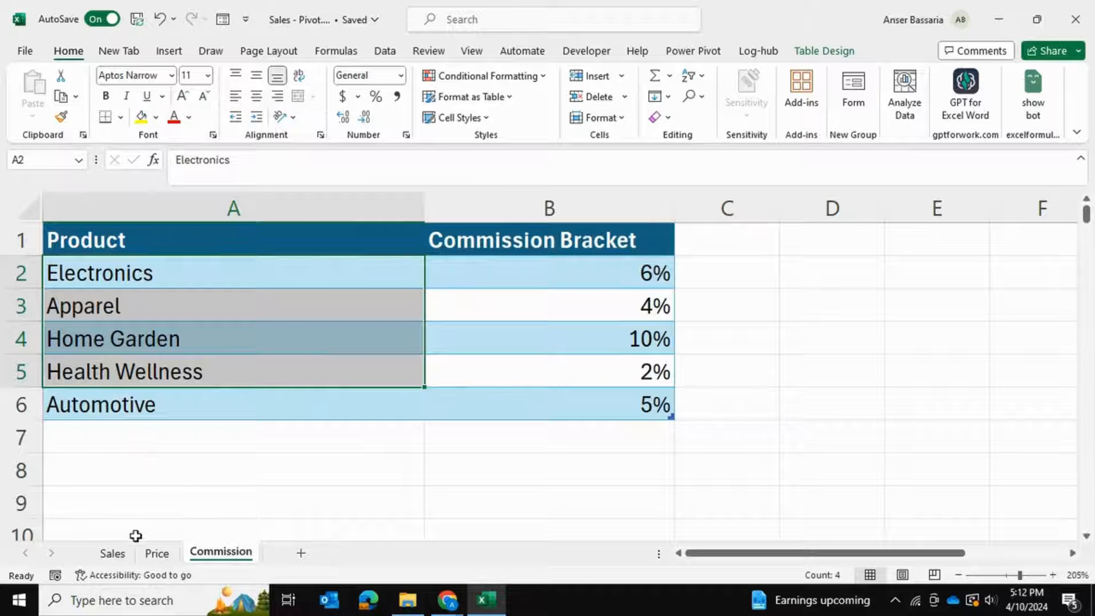
click(121, 556)
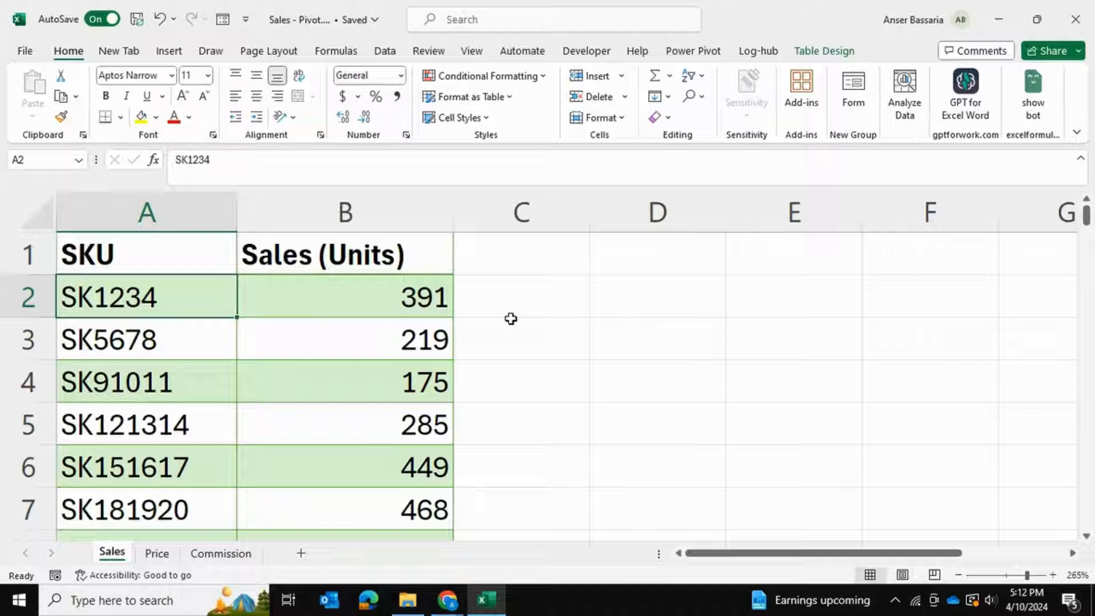
key(Right)
key(Right)
key(Right)
key(Left)
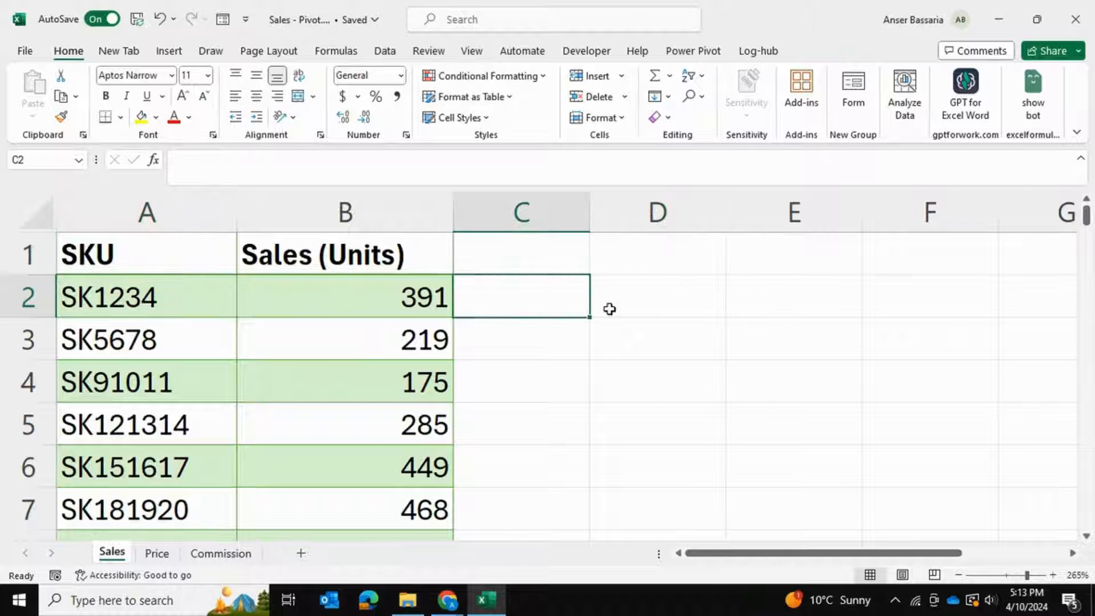
key(Right)
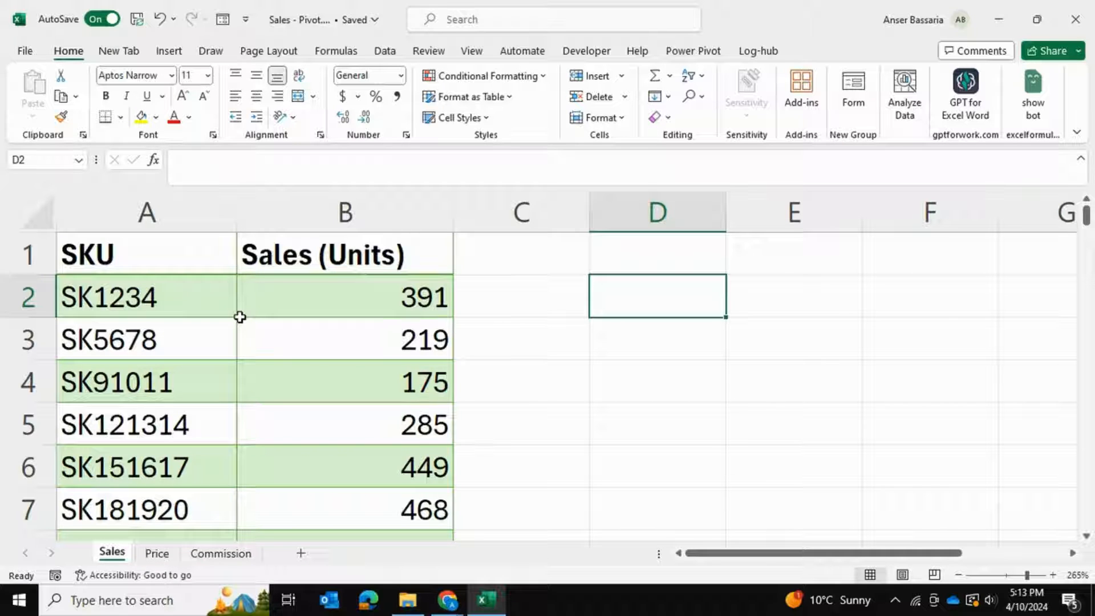
Step: Rename the table on the Sales sheet as Sales
click(210, 311)
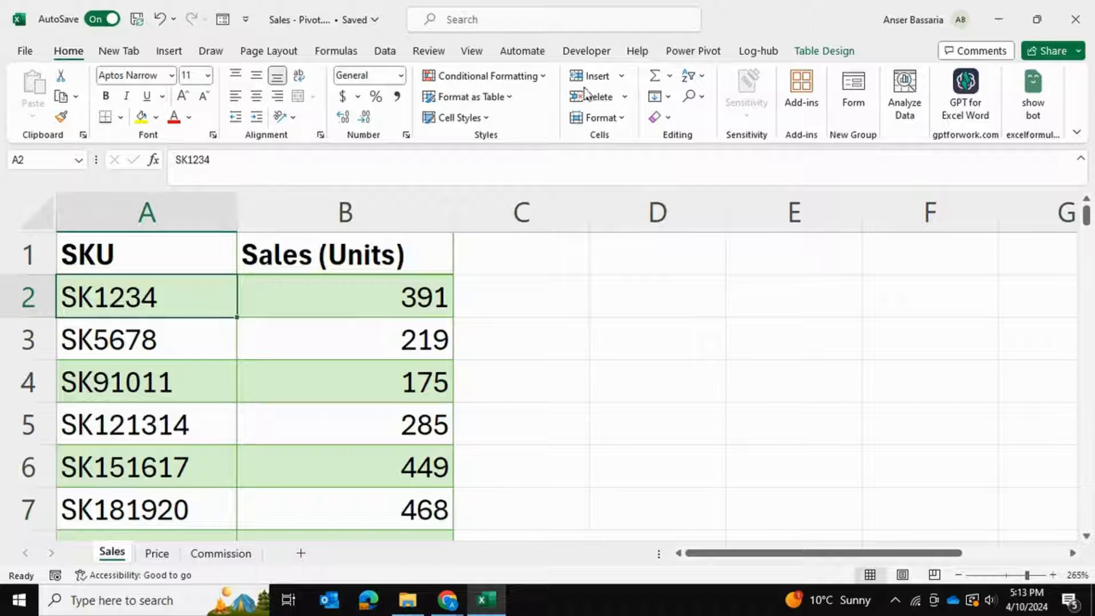
click(798, 52)
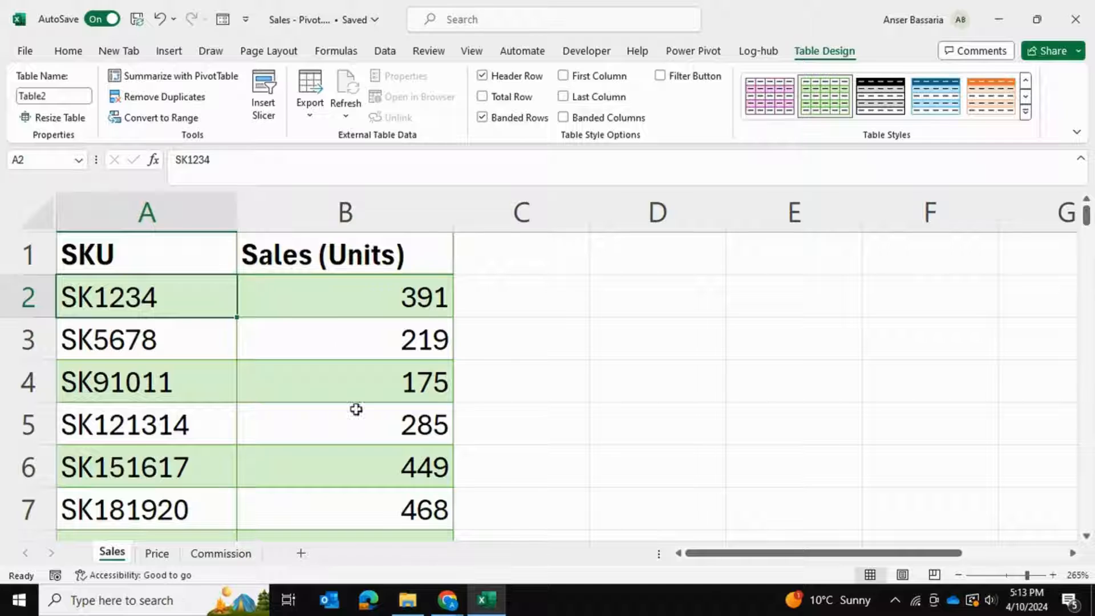
click(59, 97)
text(Sal)
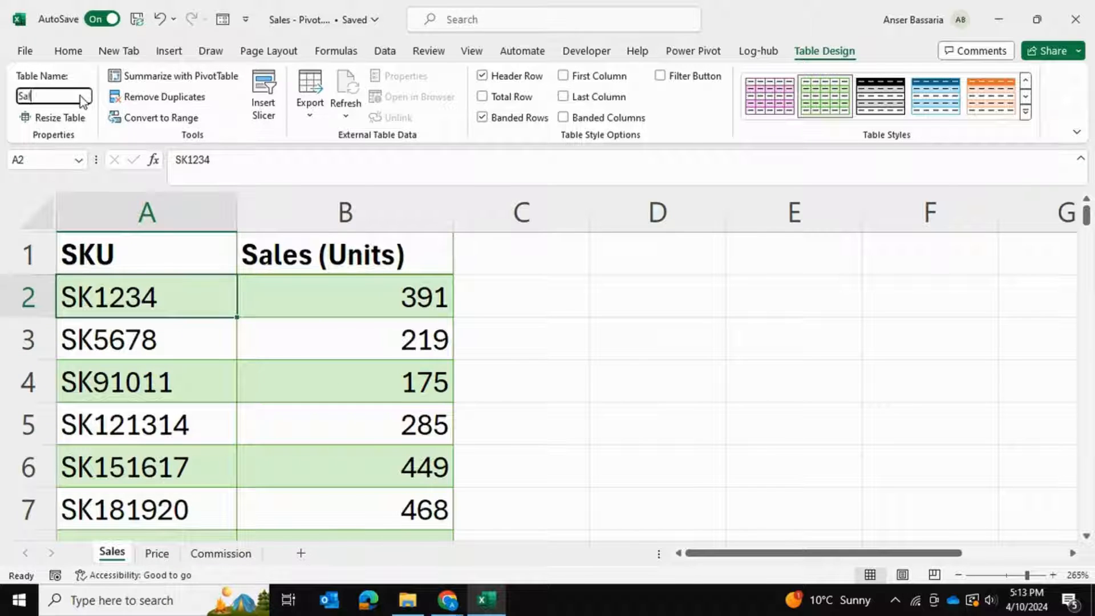
text(s)
key(BackSpace)
text(es)
click(508, 288)
Step: Rename the table on the Price sheet as Price
click(160, 556)
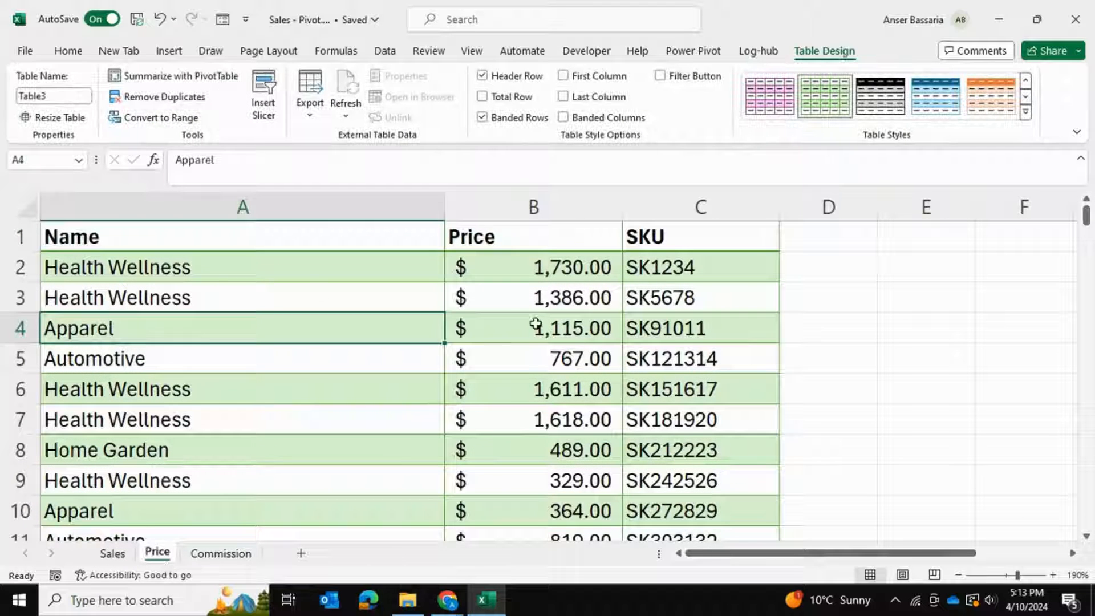
click(51, 97)
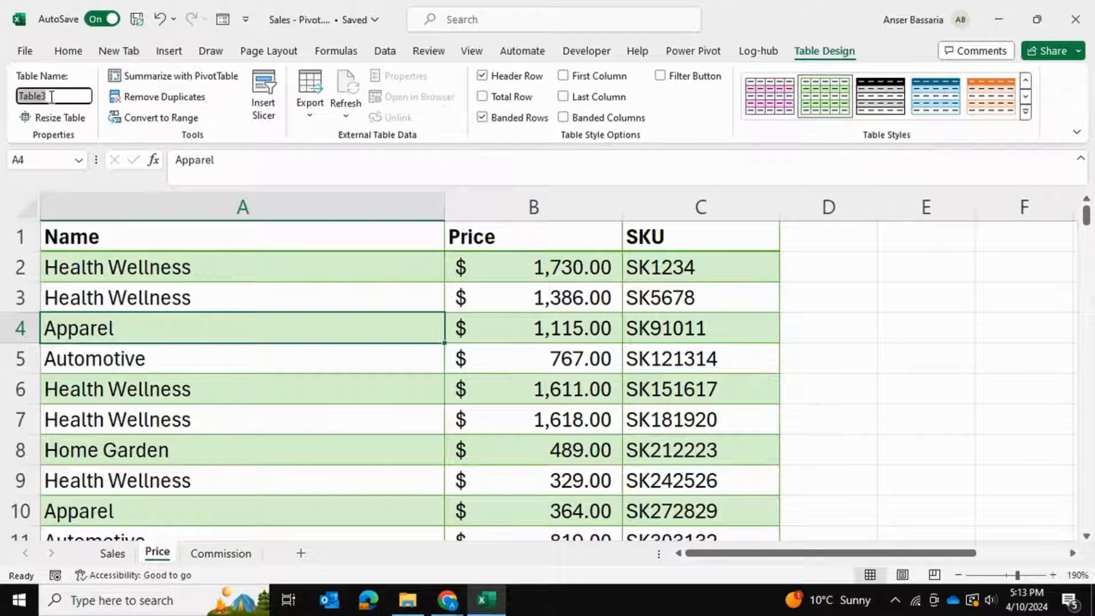
text(Price)
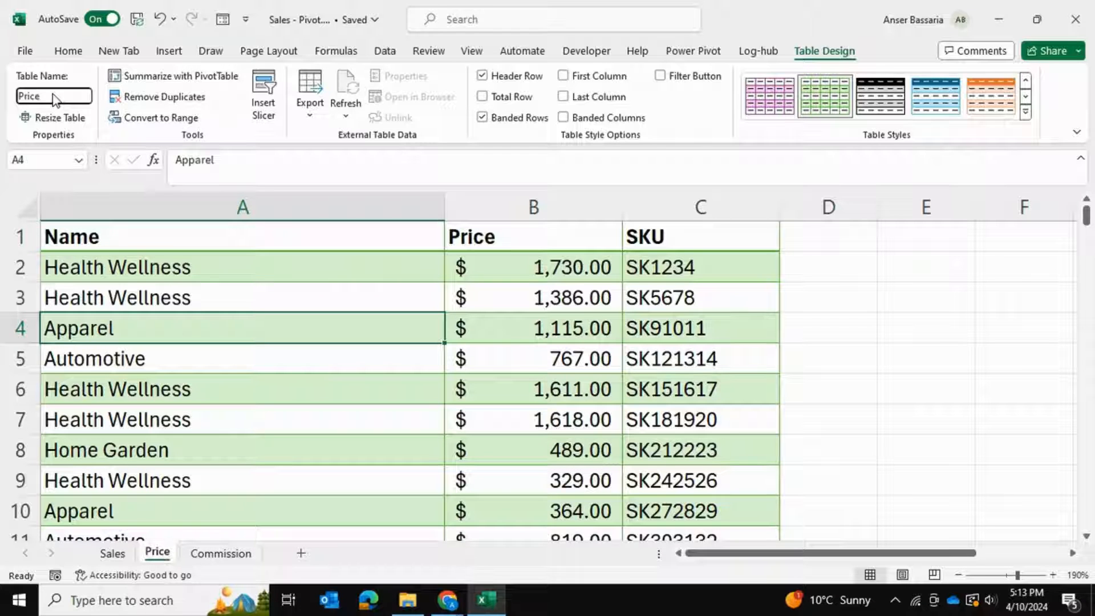
click(134, 267)
Step: Rename the table on the Commission sheet as comission
click(231, 553)
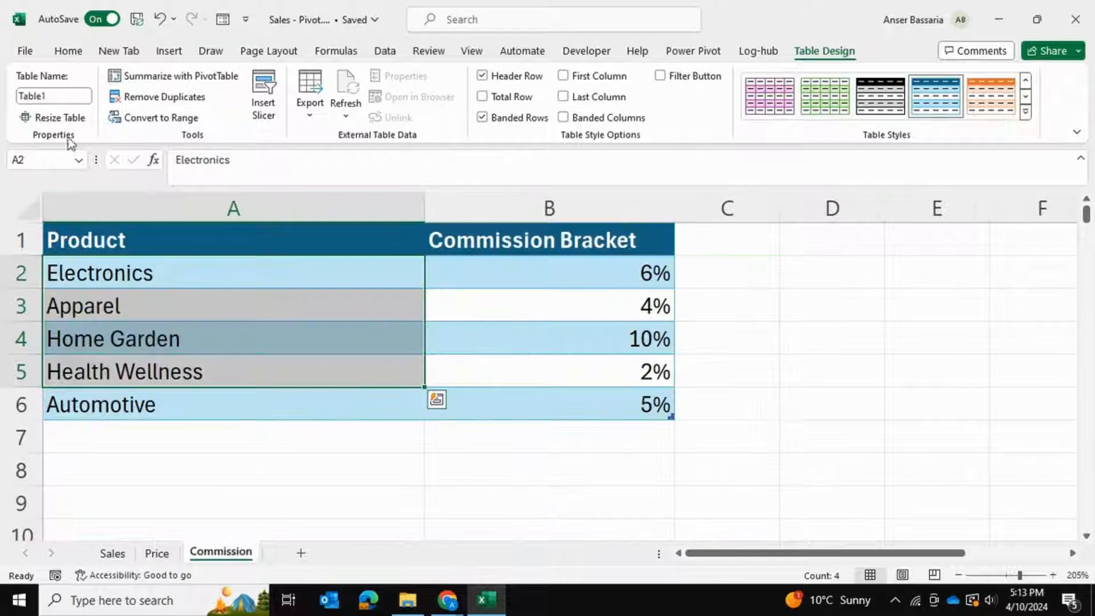
click(153, 278)
click(57, 95)
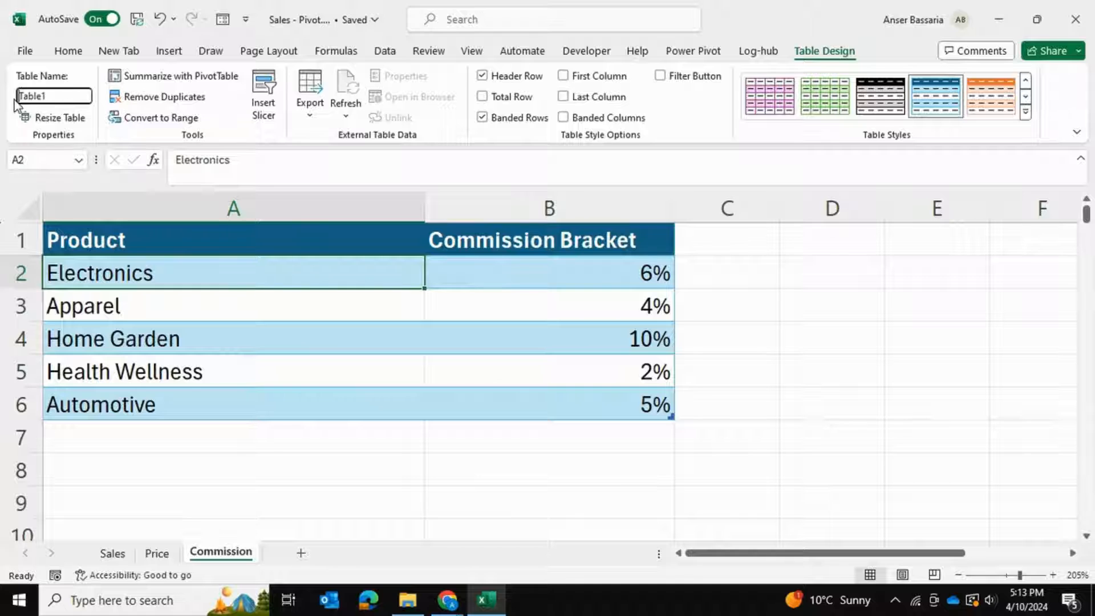
text(commissi)
key(BackSpace)
key(BackSpace)
key(BackSpace)
text(ission)
key(Return)
click(33, 98)
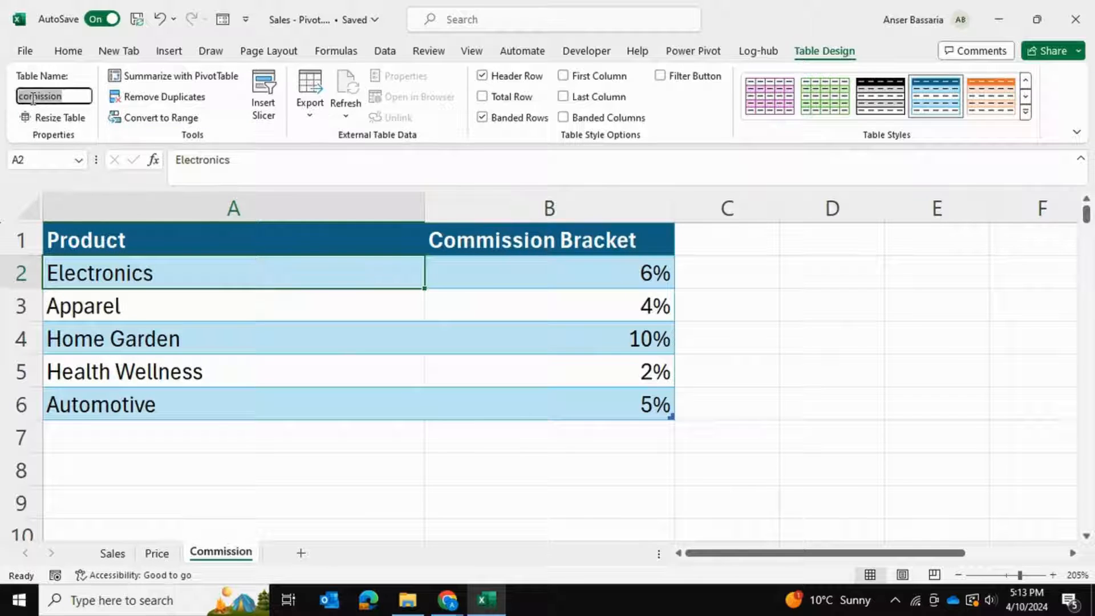
click(32, 97)
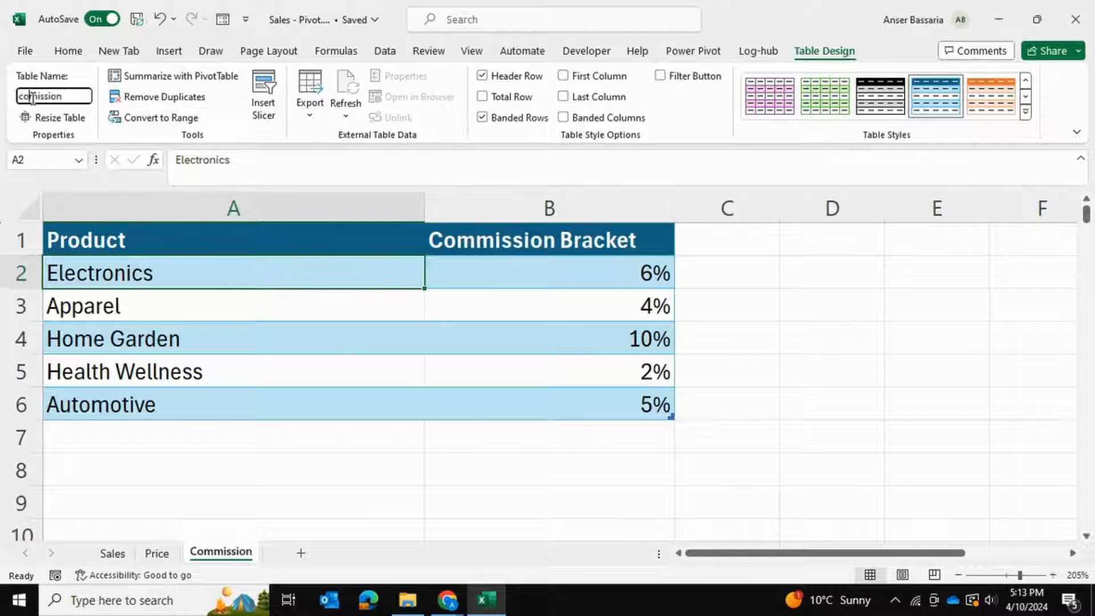
click(753, 344)
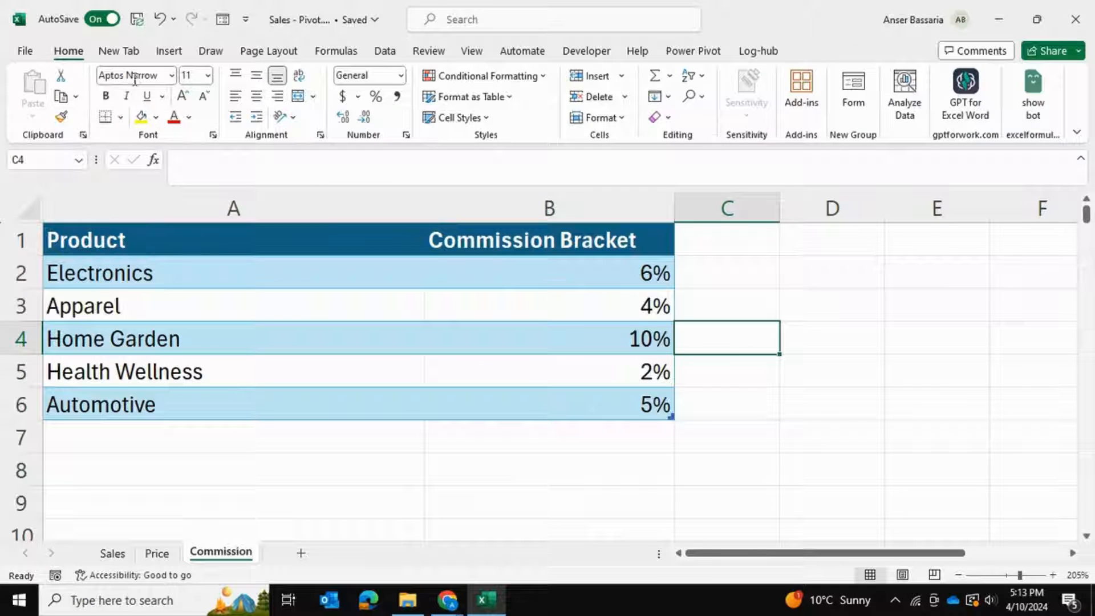
Step: Check the installed add-ins and the add-in types that can be managed in the Excel options, leaving the settings as they are
click(692, 52)
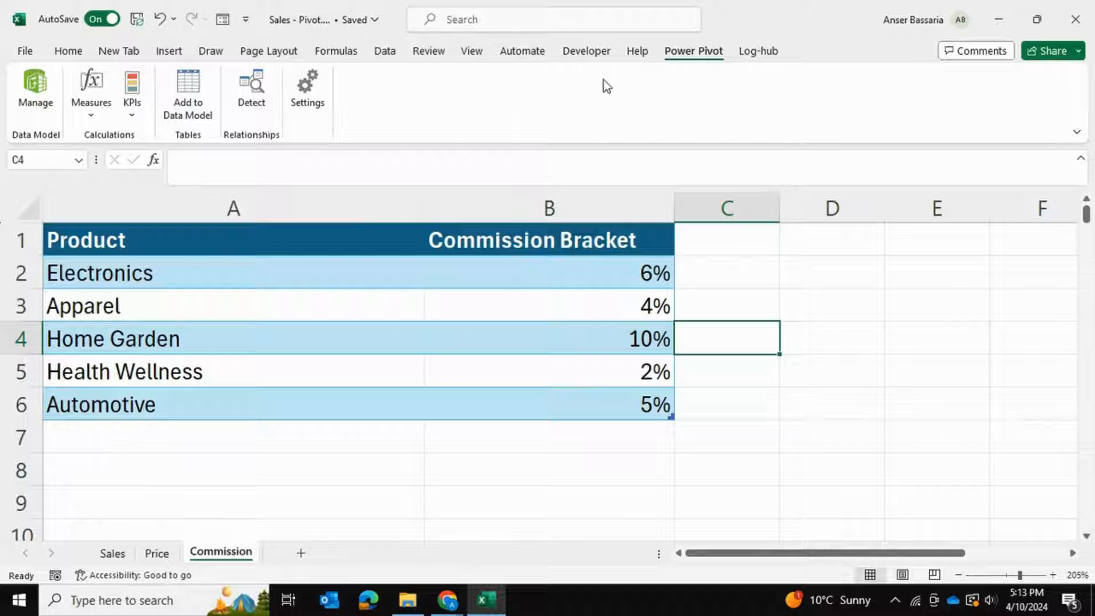
click(23, 51)
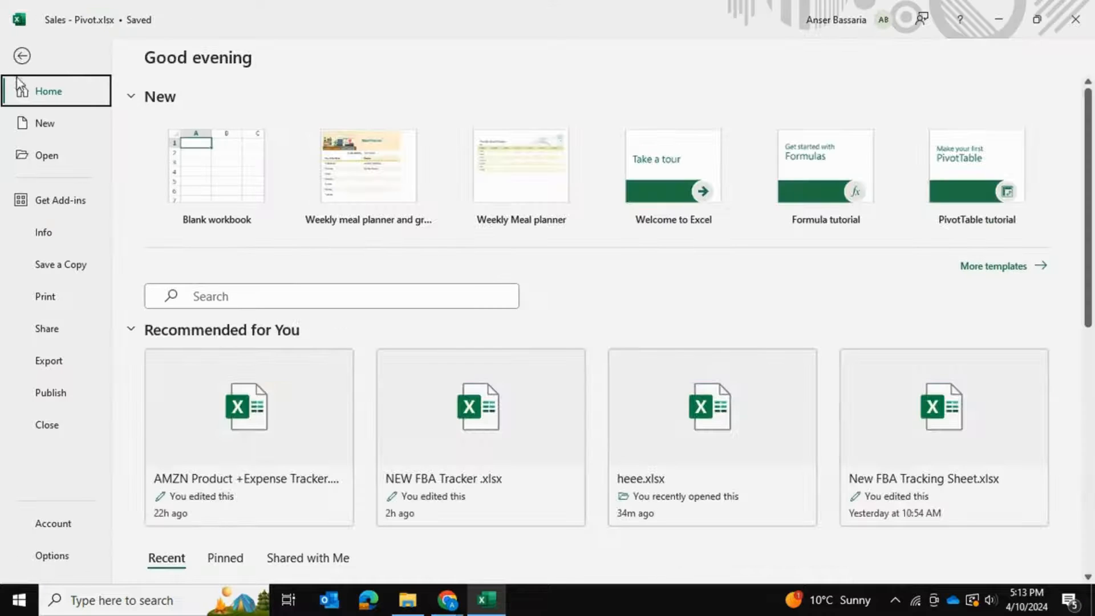
click(71, 562)
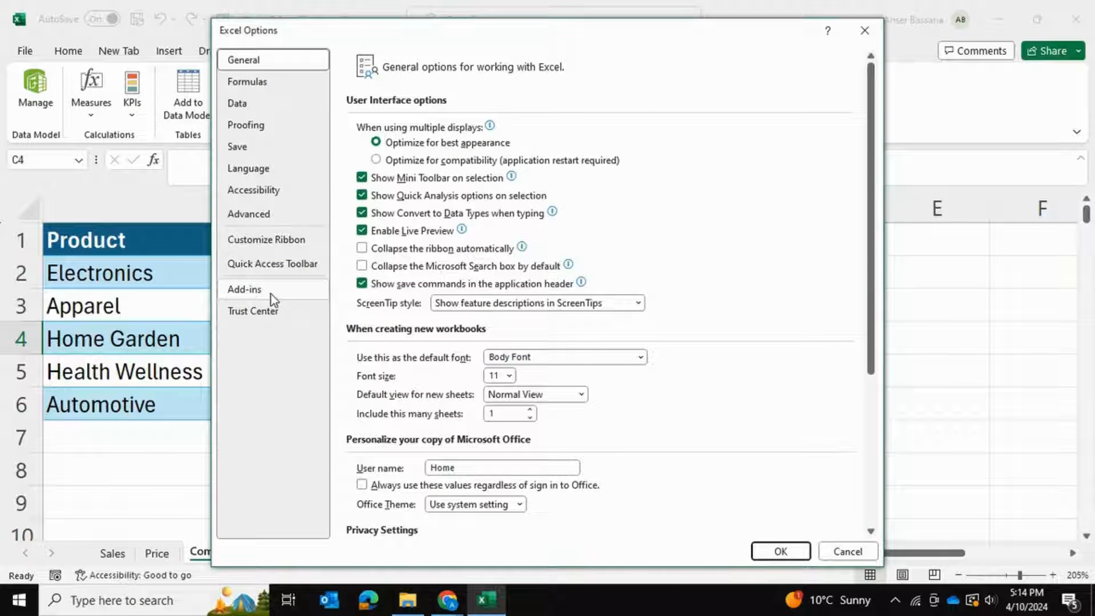
click(254, 289)
scroll(538, 353, down, 2)
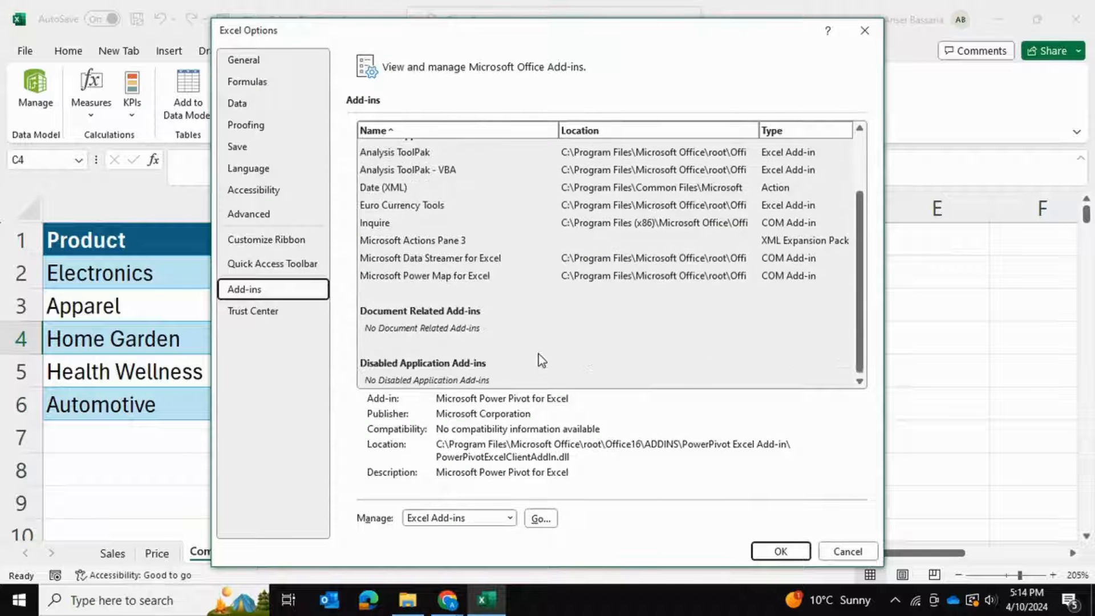
scroll(538, 353, up, 2)
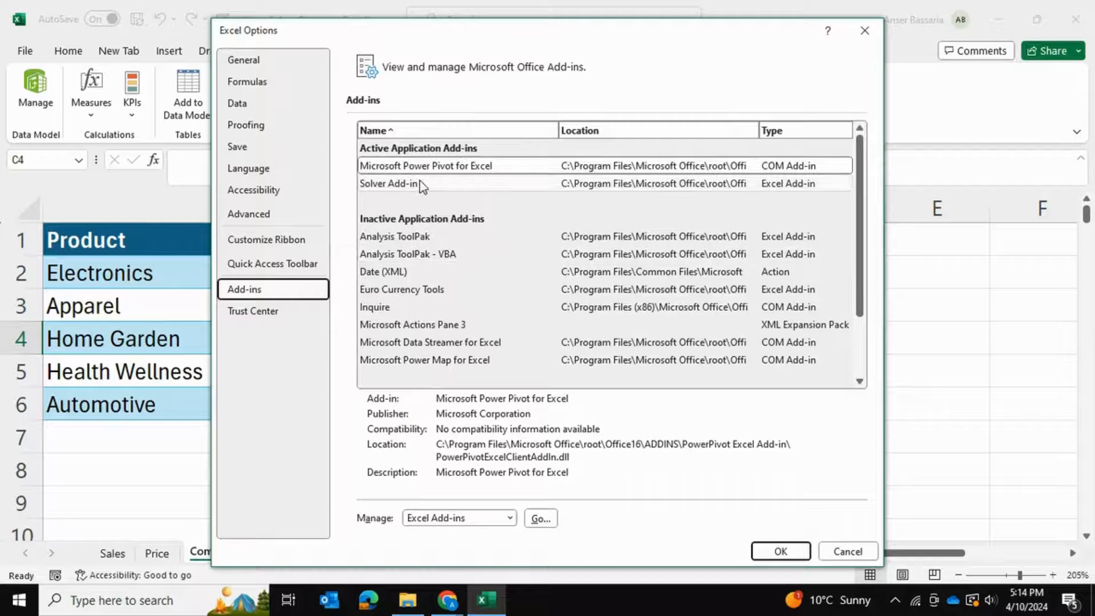
click(471, 519)
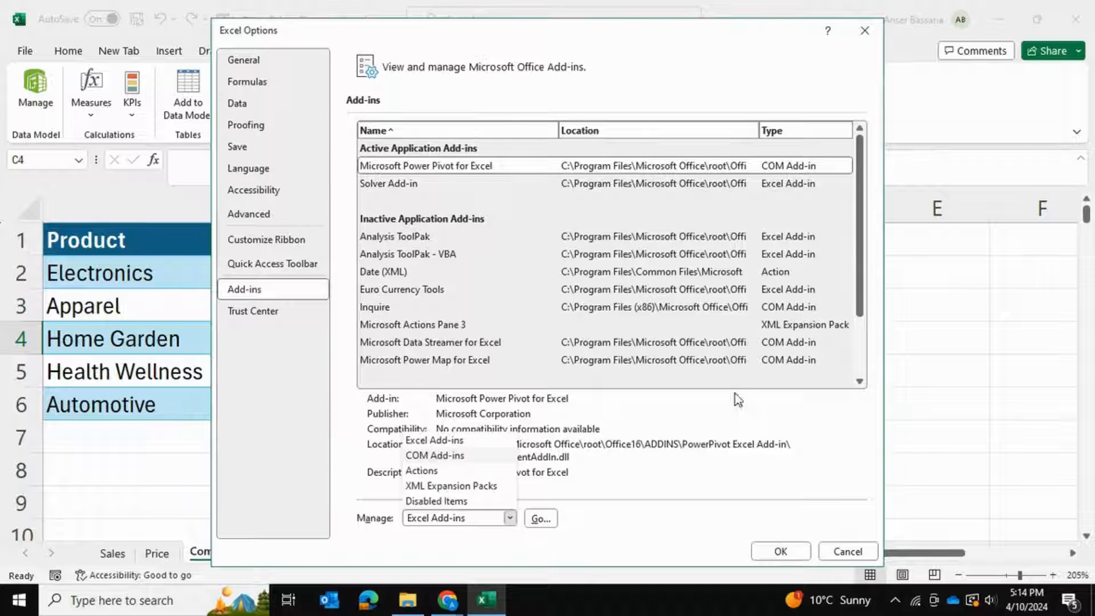
click(731, 415)
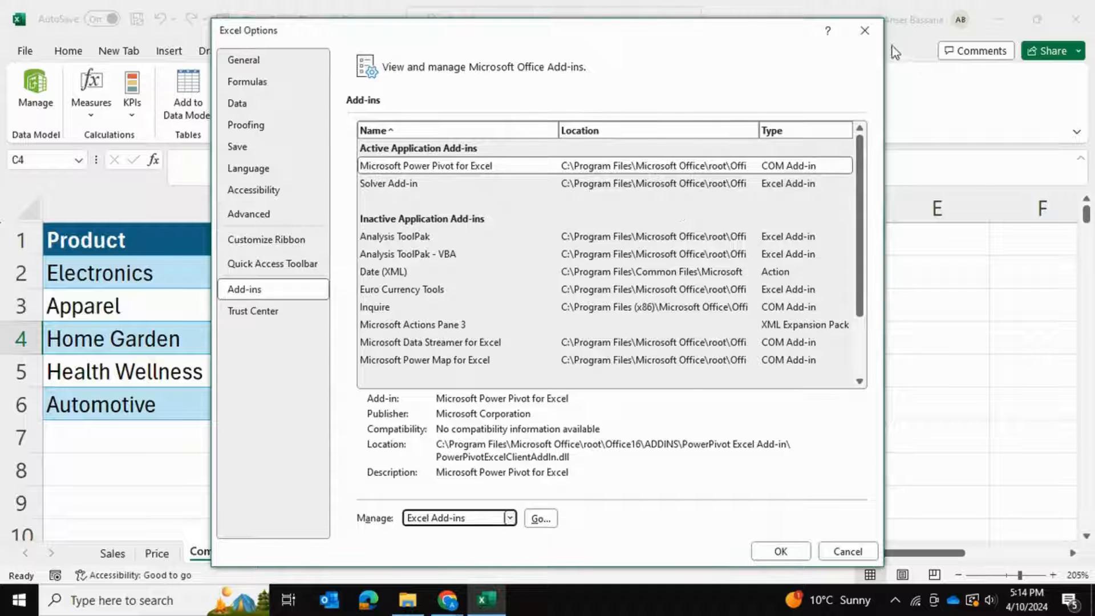
click(865, 31)
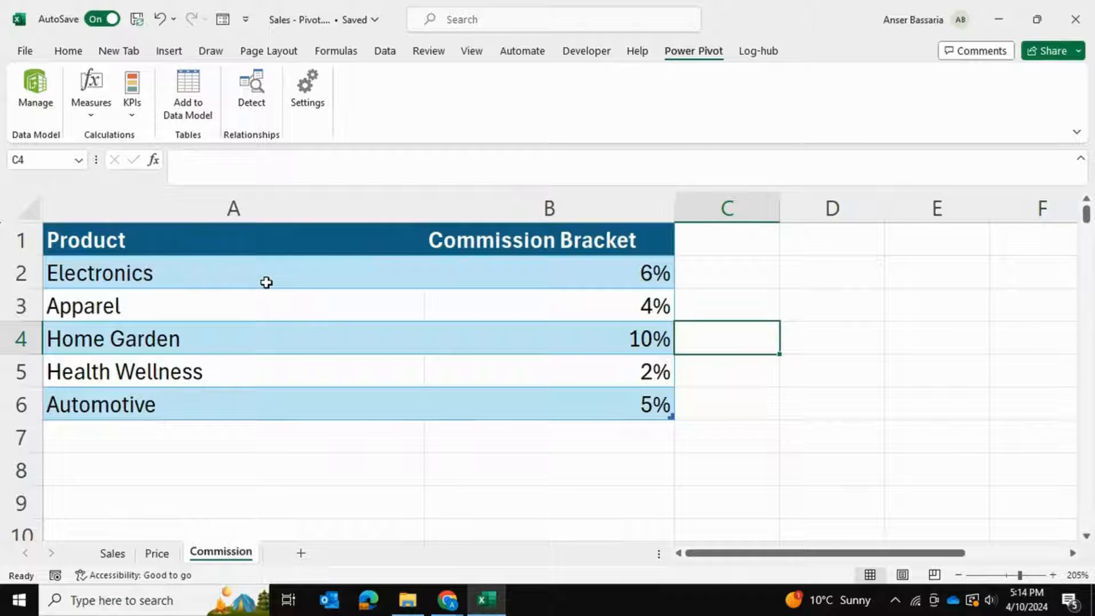
Step: Add the table on the Commission sheet to the data model and return to the workbook
click(636, 479)
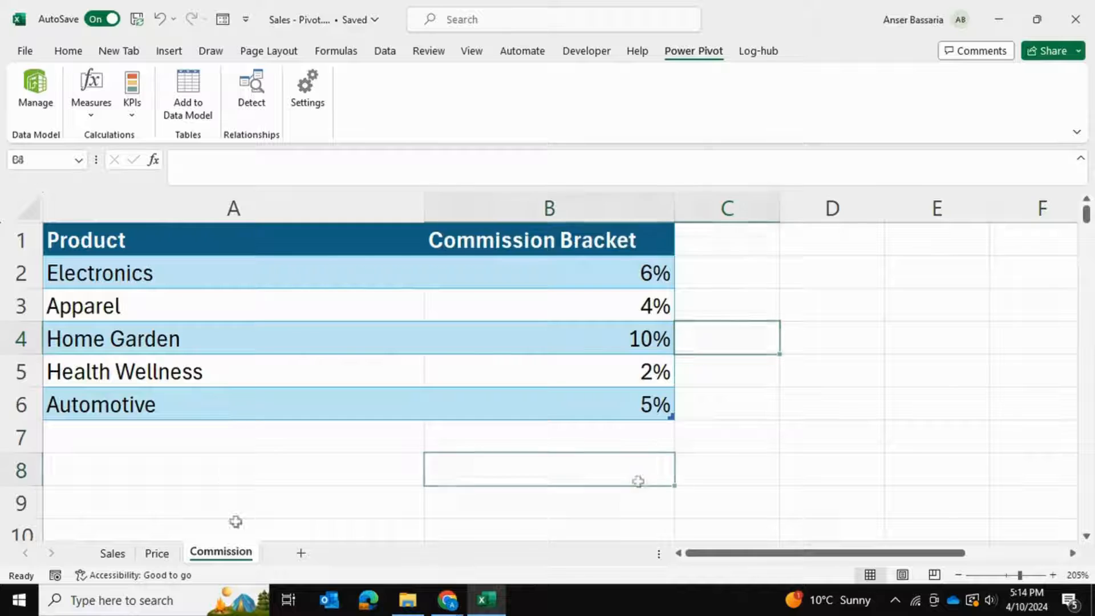
click(379, 316)
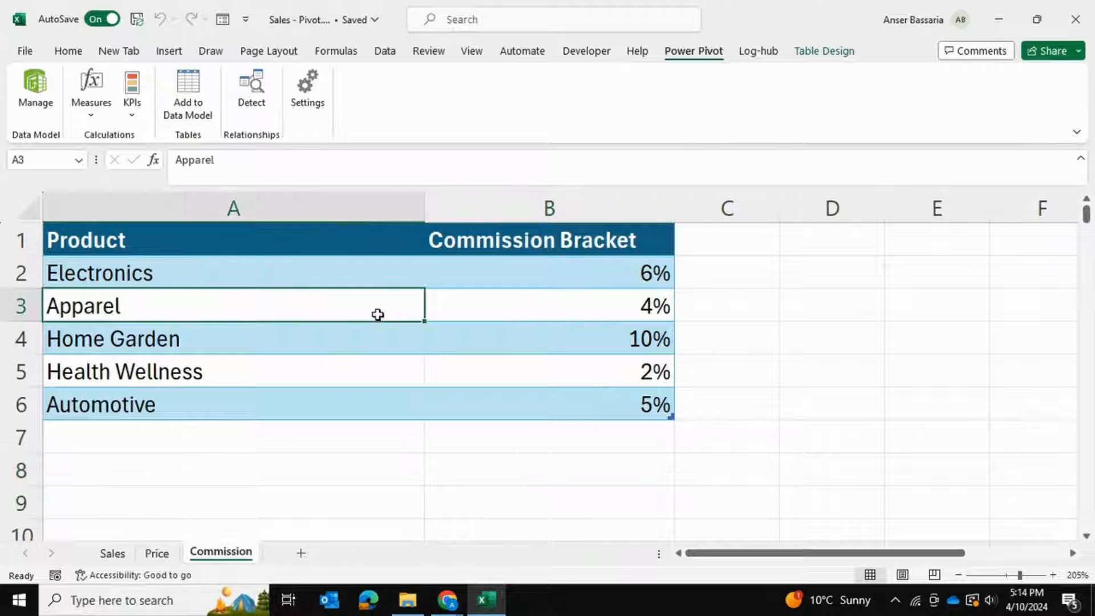
click(206, 107)
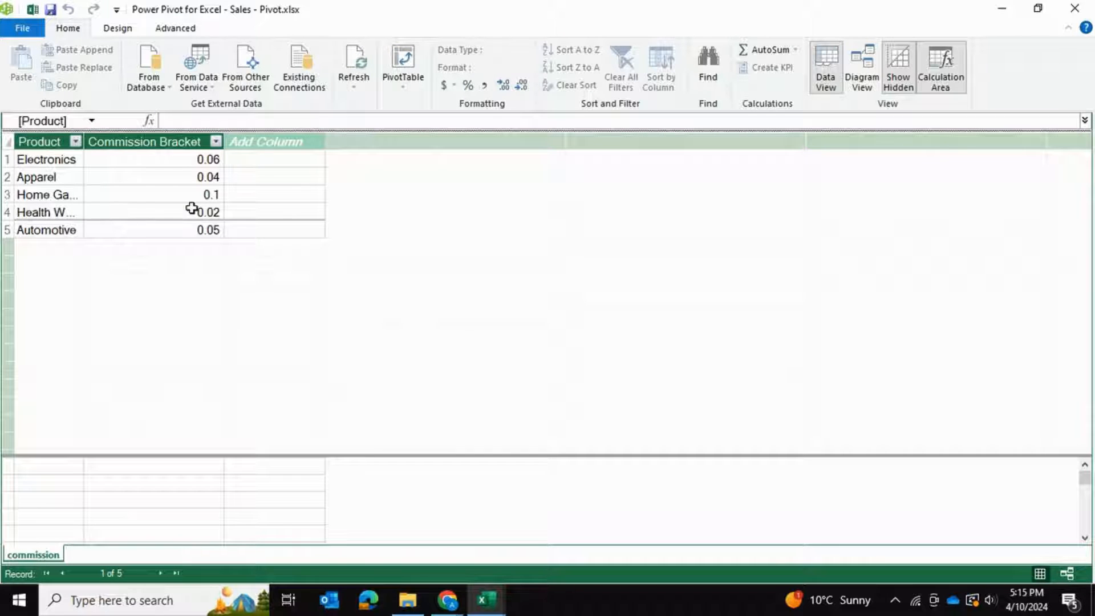
click(1075, 8)
Step: Add the table on the Price sheet to the data model, look through its rows, and return to the workbook
click(156, 553)
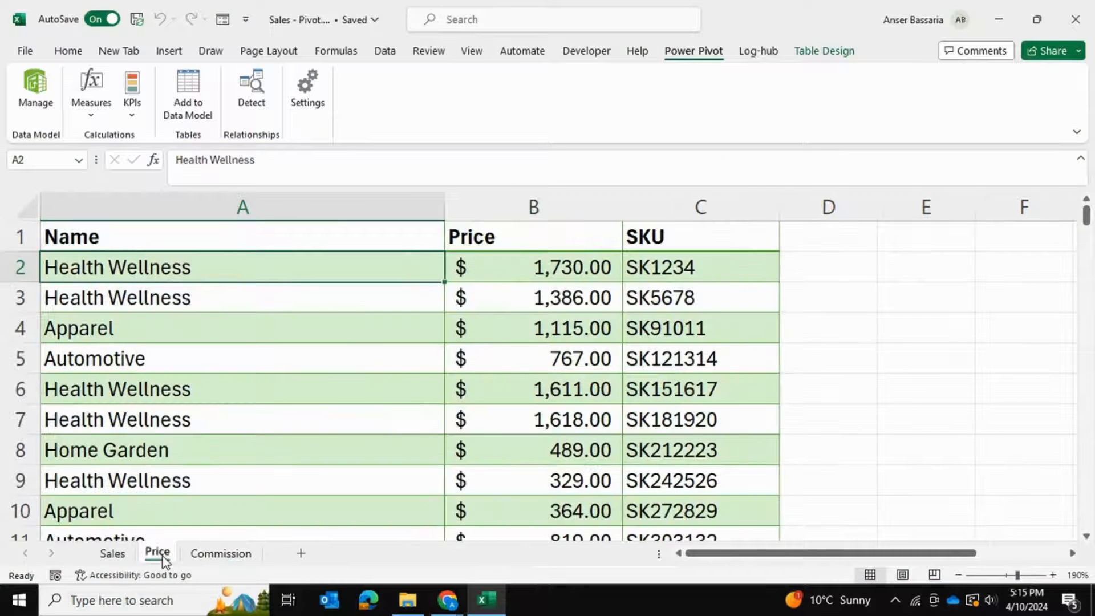
click(210, 293)
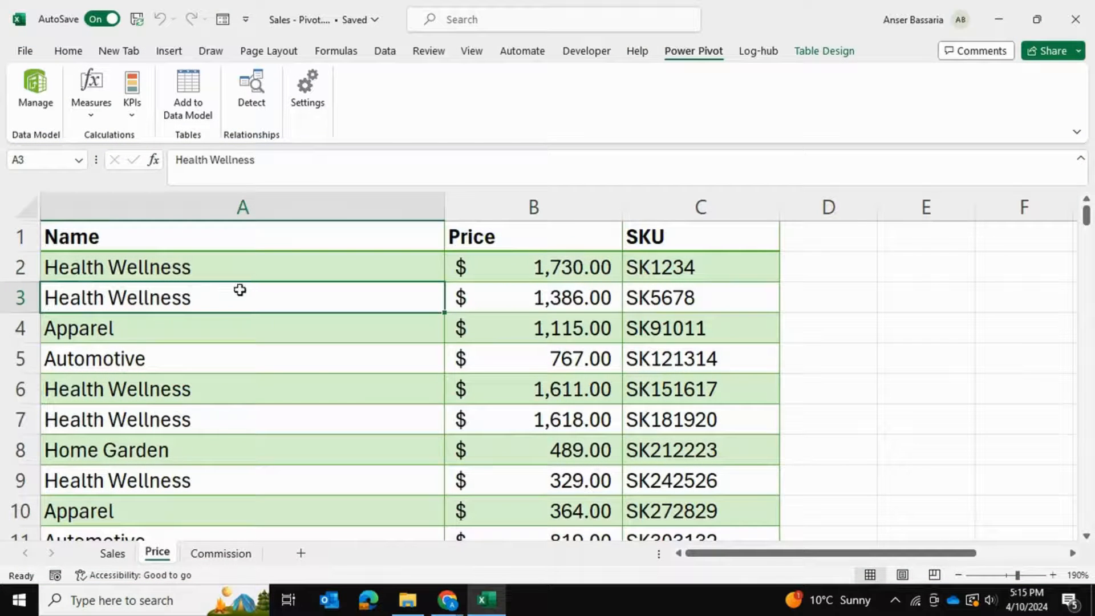
click(189, 109)
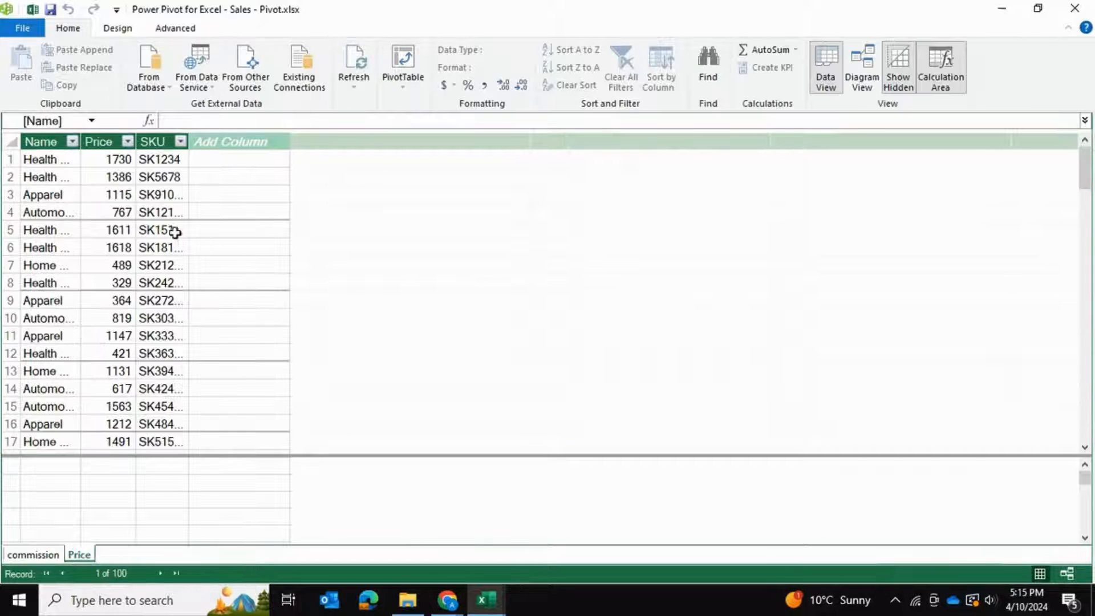
scroll(171, 231, down, 3)
scroll(171, 231, up, 3)
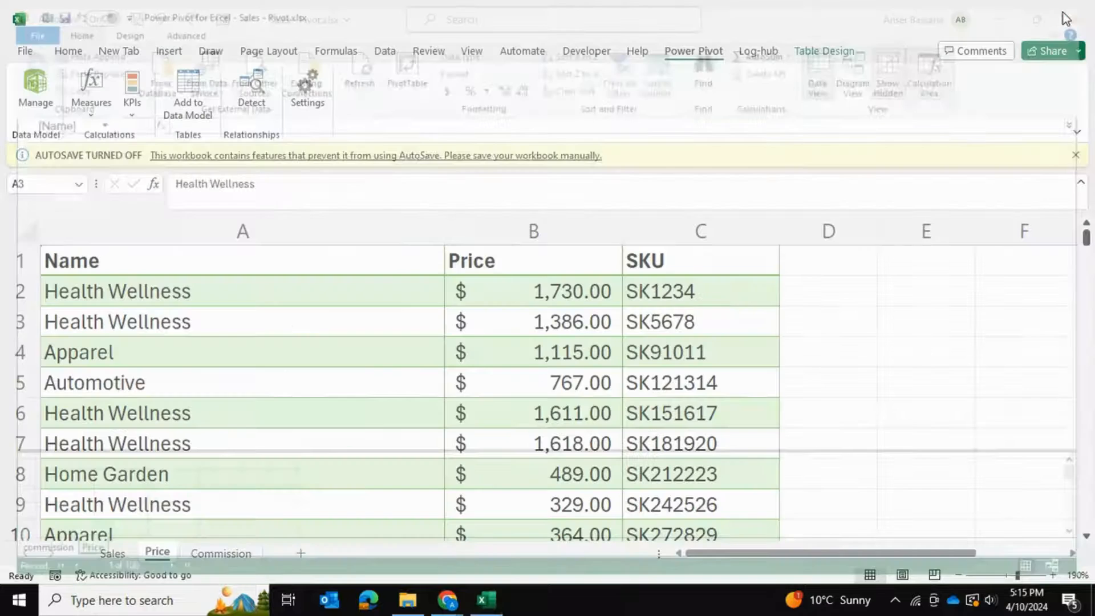
click(1074, 8)
Step: Add the table on the Sales sheet to the data model and fit its SKU column to the full codes
click(111, 555)
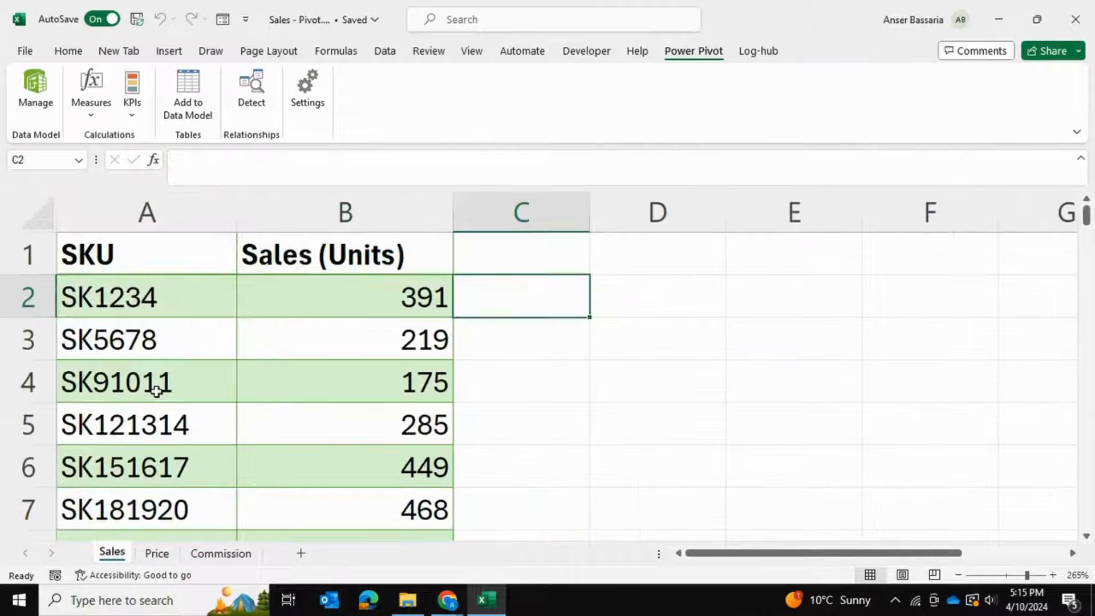
click(157, 391)
click(195, 100)
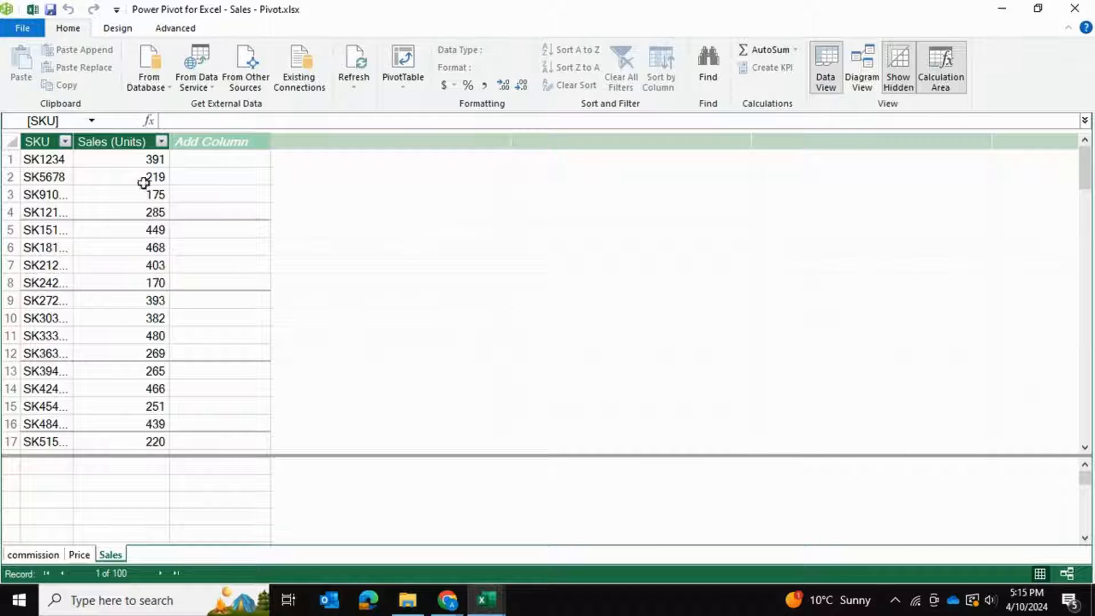
double_click(75, 147)
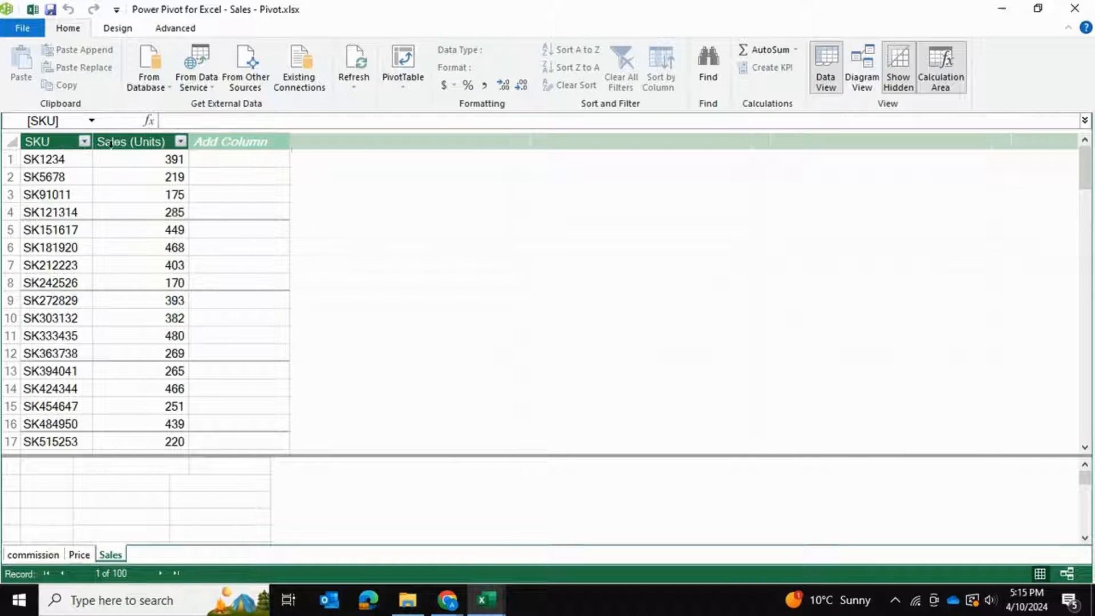
Step: Check the SKU columns on the Sales and Price sheets and, in the data model's diagram view, relate Price SKU to Sales SKU
click(856, 83)
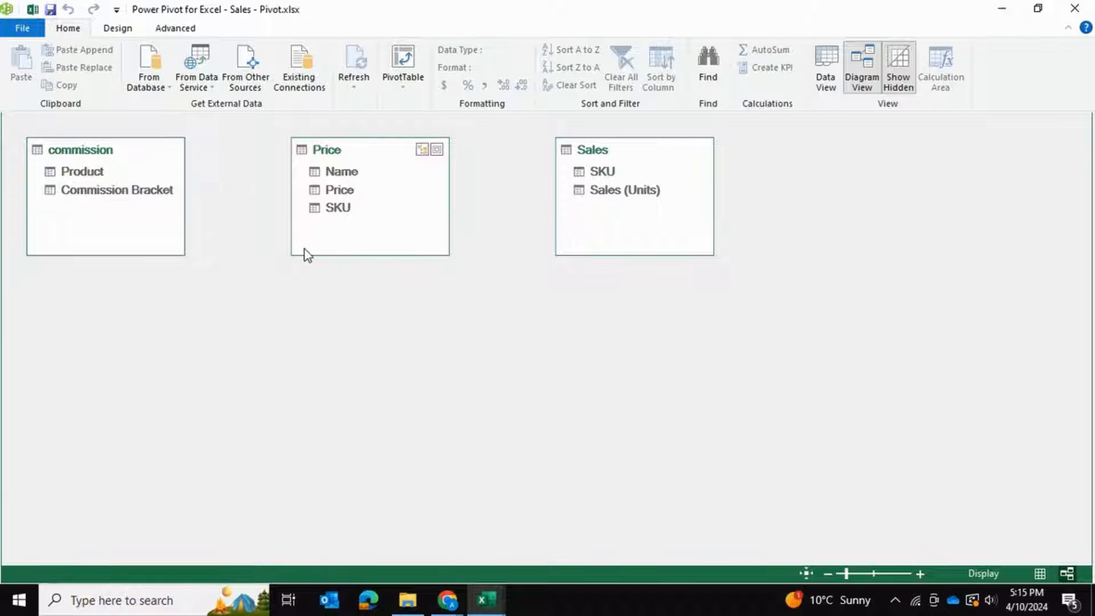
click(489, 601)
click(430, 540)
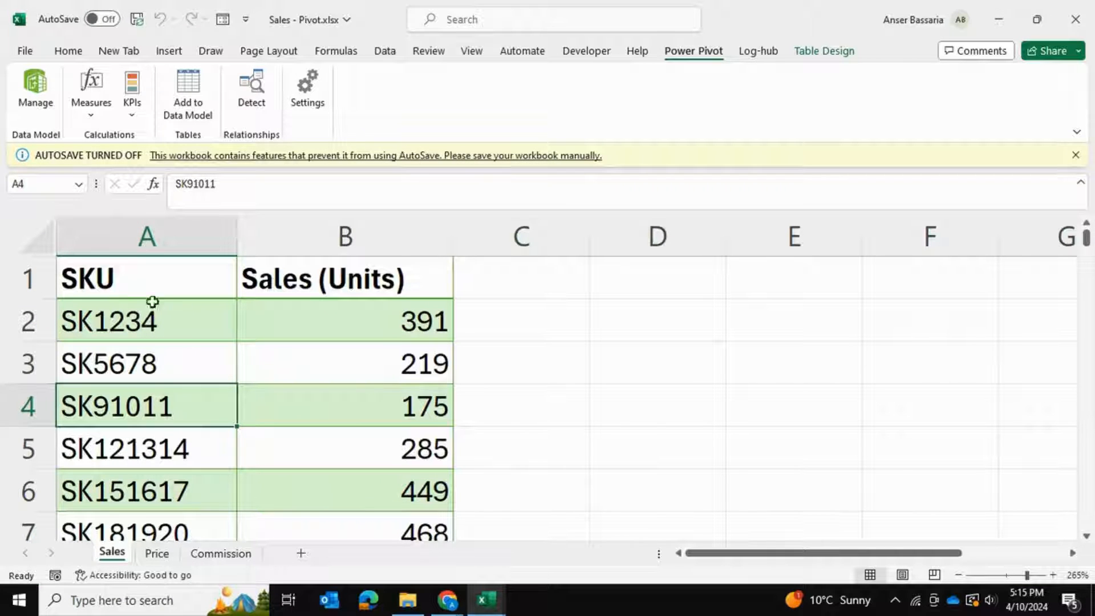
click(157, 553)
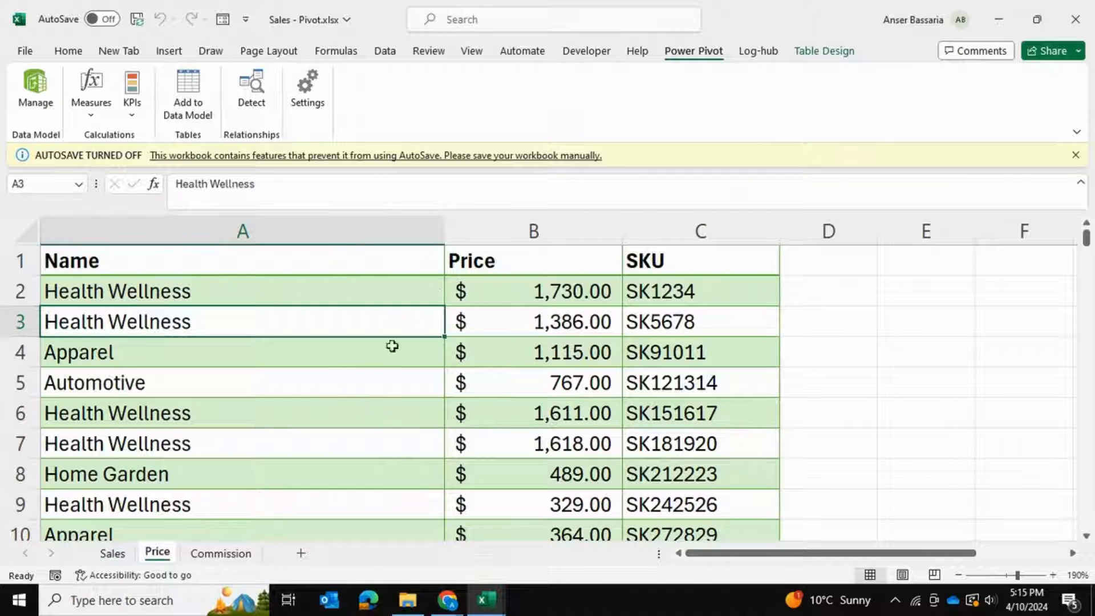
click(124, 559)
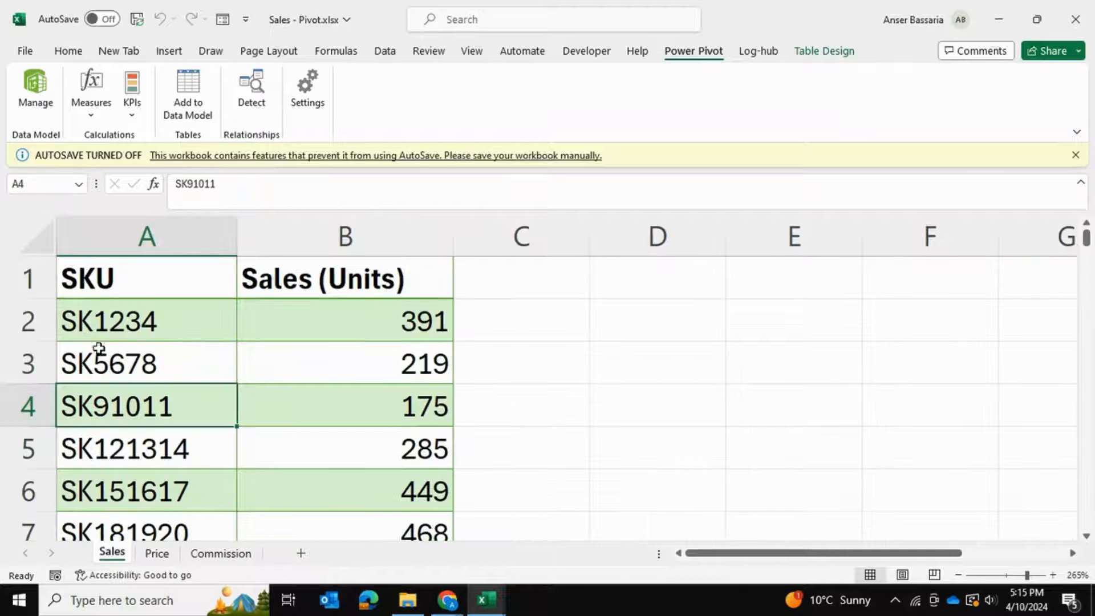
click(151, 557)
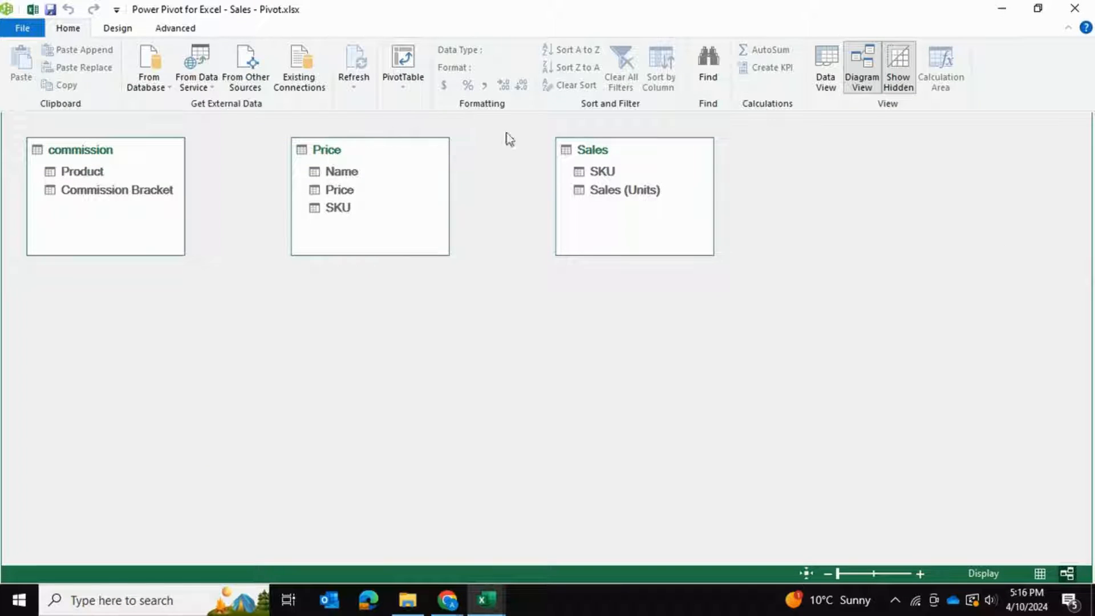
mouse_move(341, 211)
mouse_down()
mouse_move(594, 178)
mouse_move(584, 167)
mouse_up()
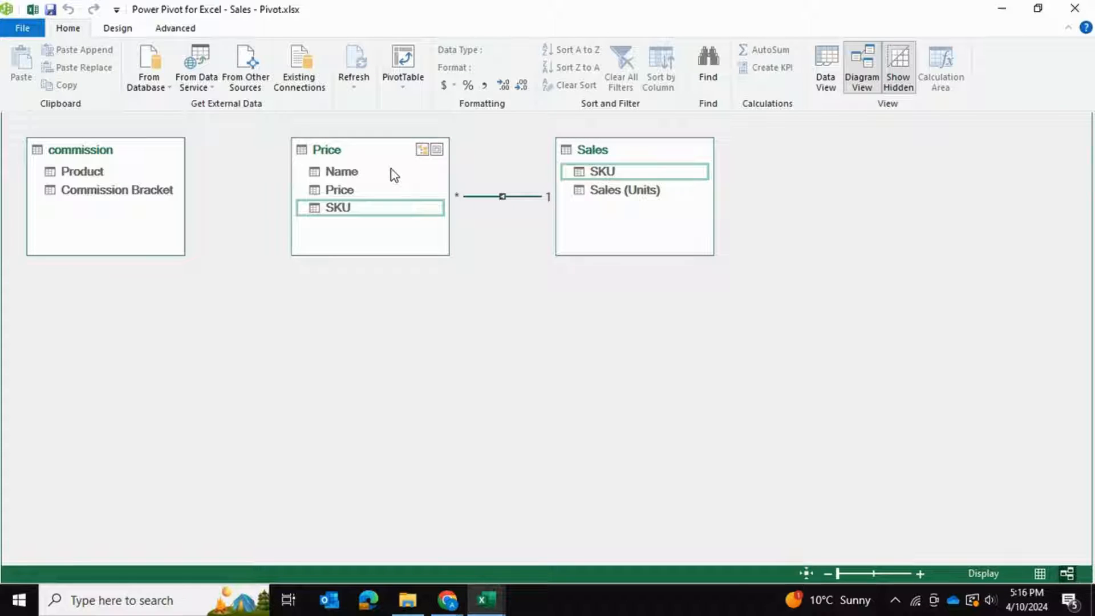
Step: Compare the SKU entries on the Sales sheet with the matching SKU and price entries on the Price sheet
mouse_move(482, 593)
click(437, 549)
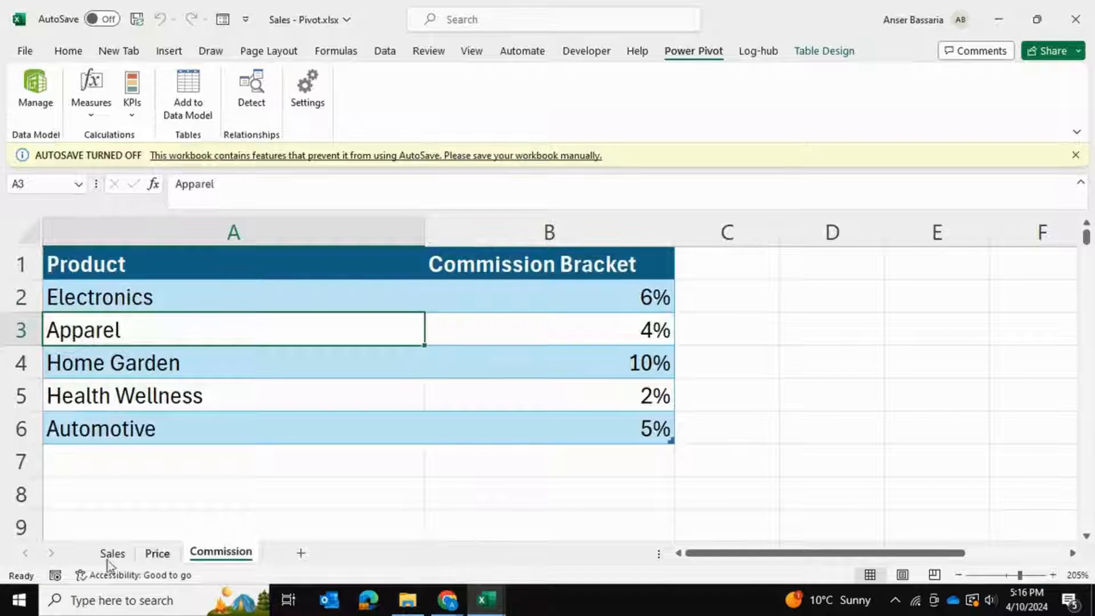
click(110, 556)
click(288, 323)
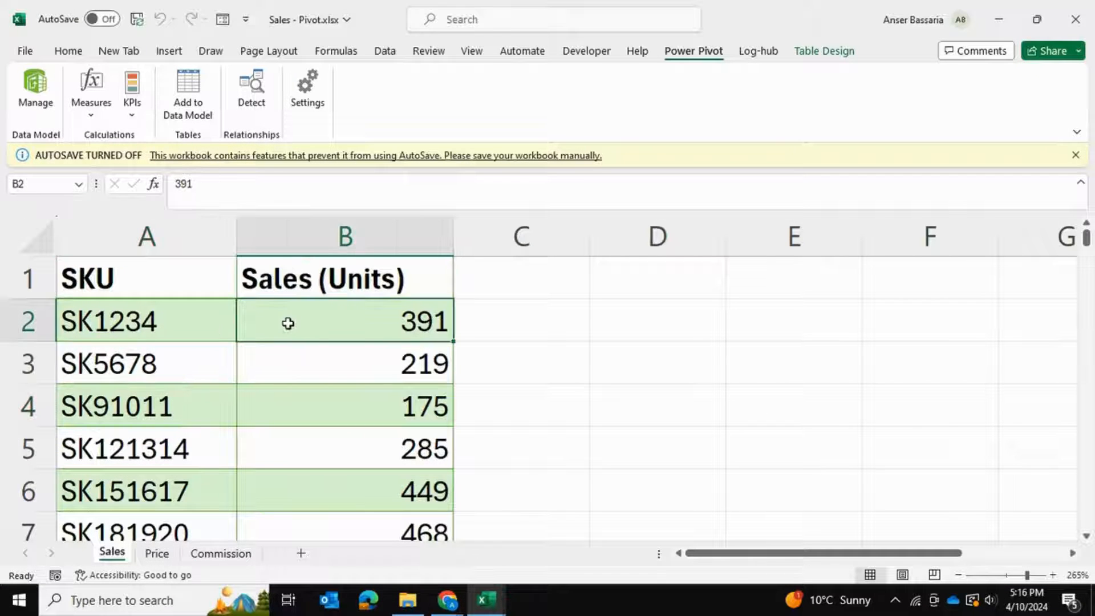
click(211, 327)
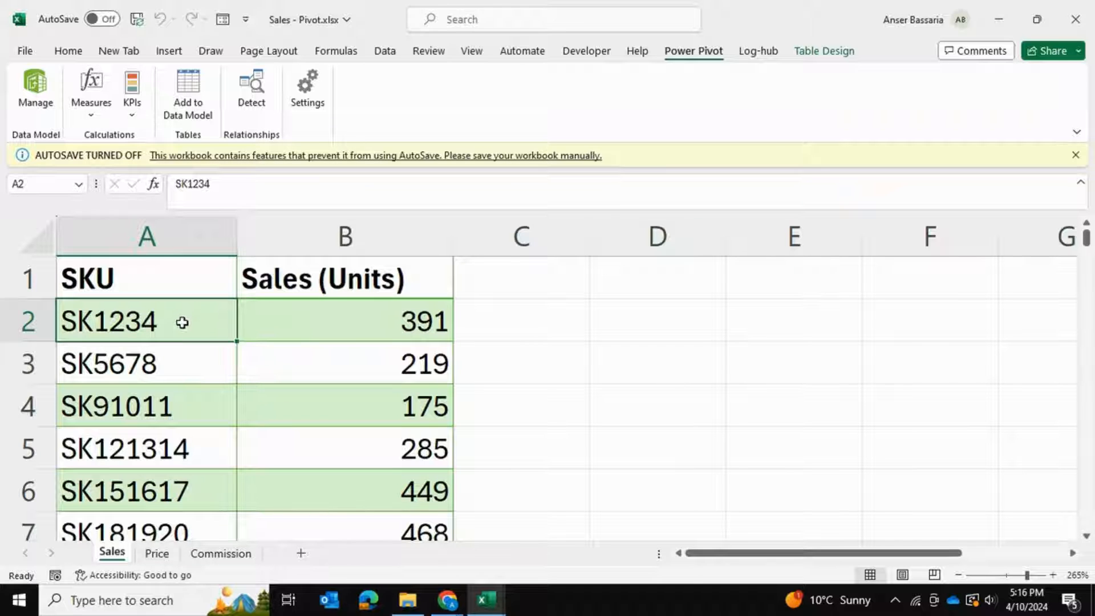
click(151, 554)
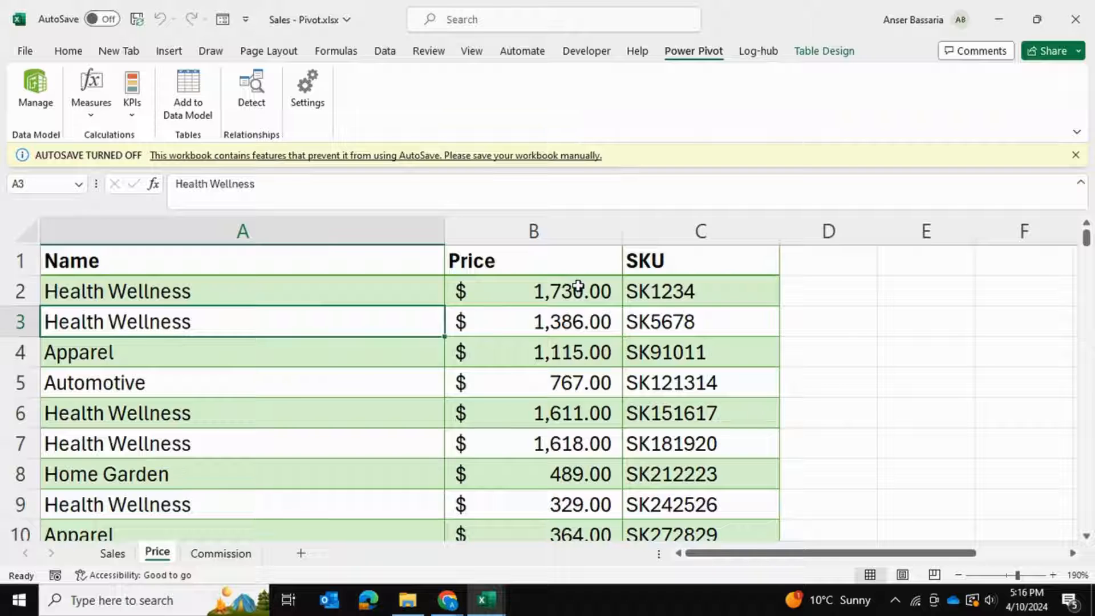
click(122, 554)
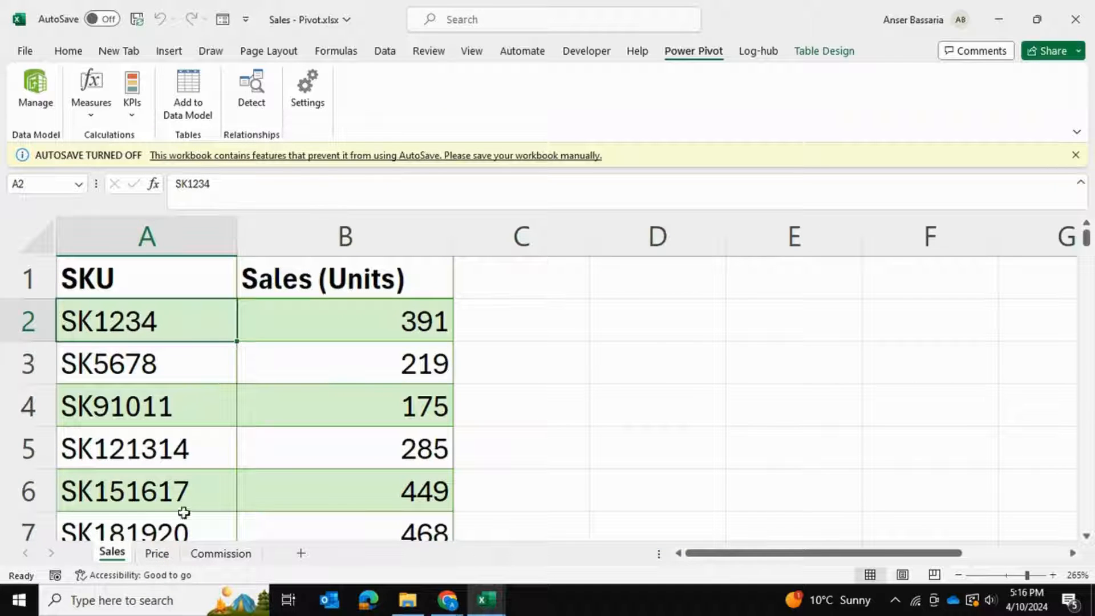
click(152, 562)
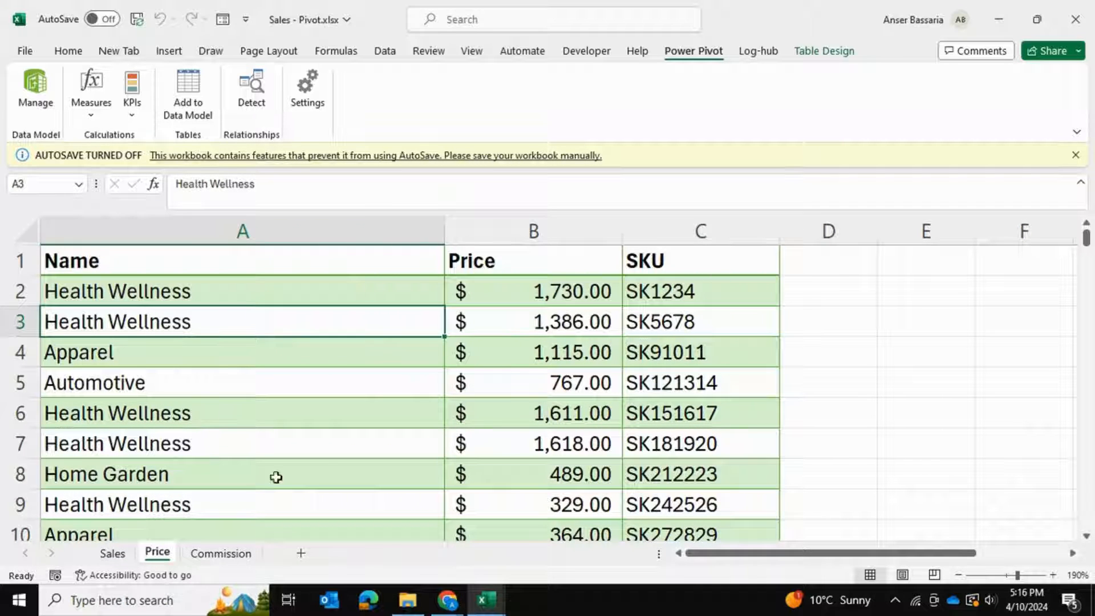
click(113, 553)
Step: Compare the Name column on the Price sheet with the Product column on the Commission sheet, and return to the Price sheet
click(157, 553)
drag(543, 261, 548, 415)
drag(320, 270, 350, 374)
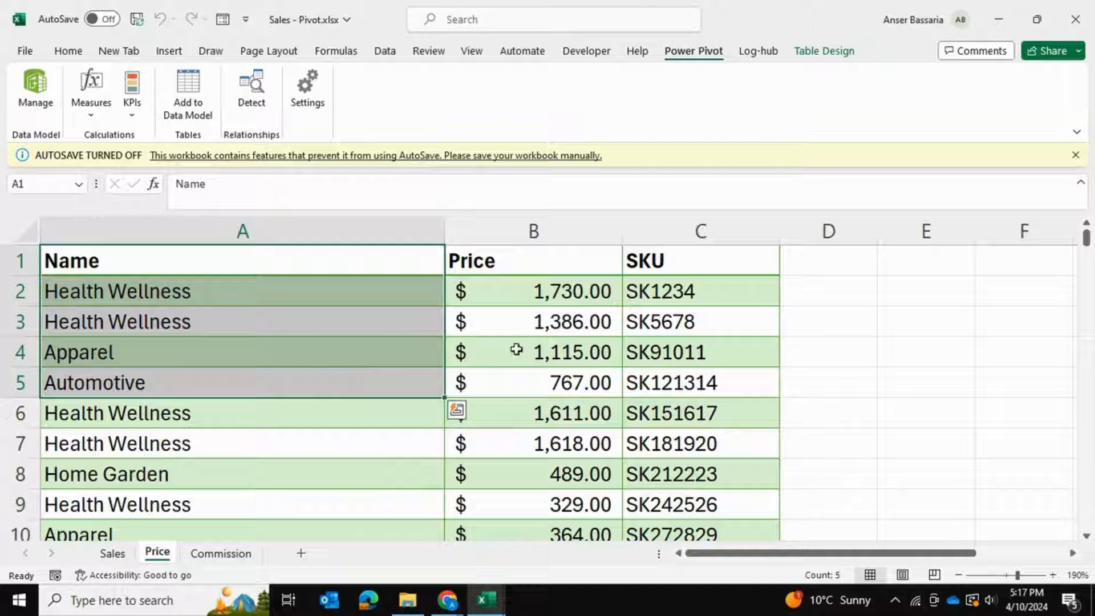
click(565, 349)
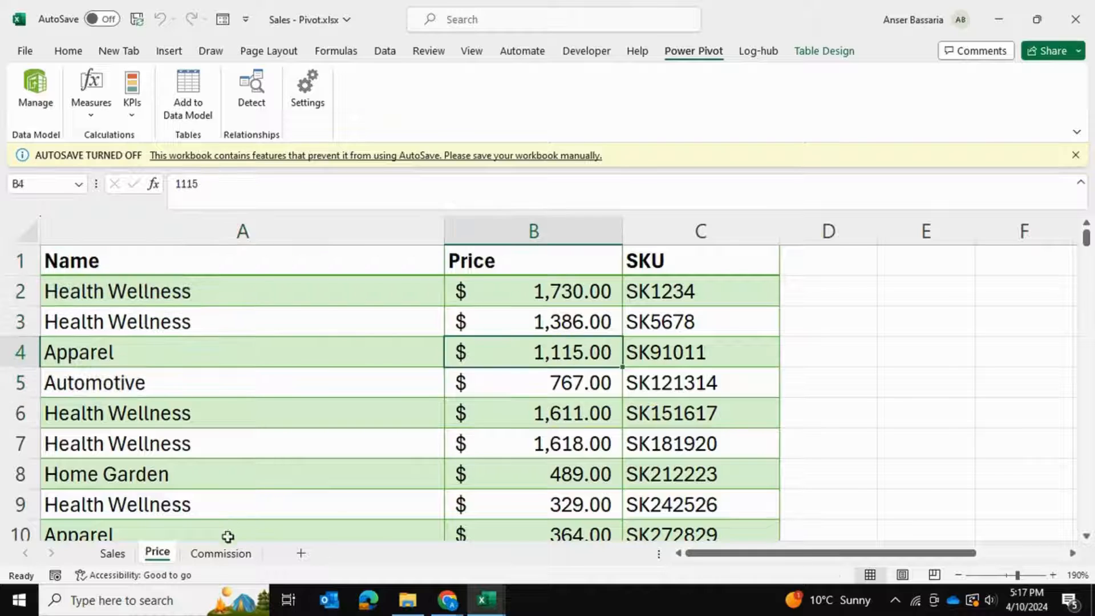
click(207, 561)
click(203, 486)
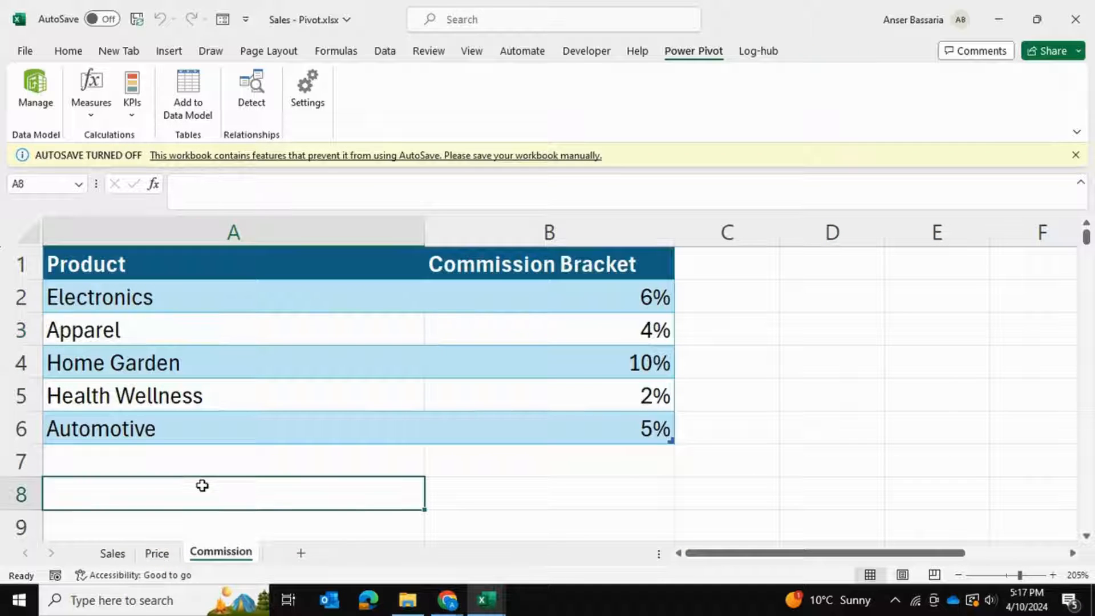
drag(320, 305, 313, 431)
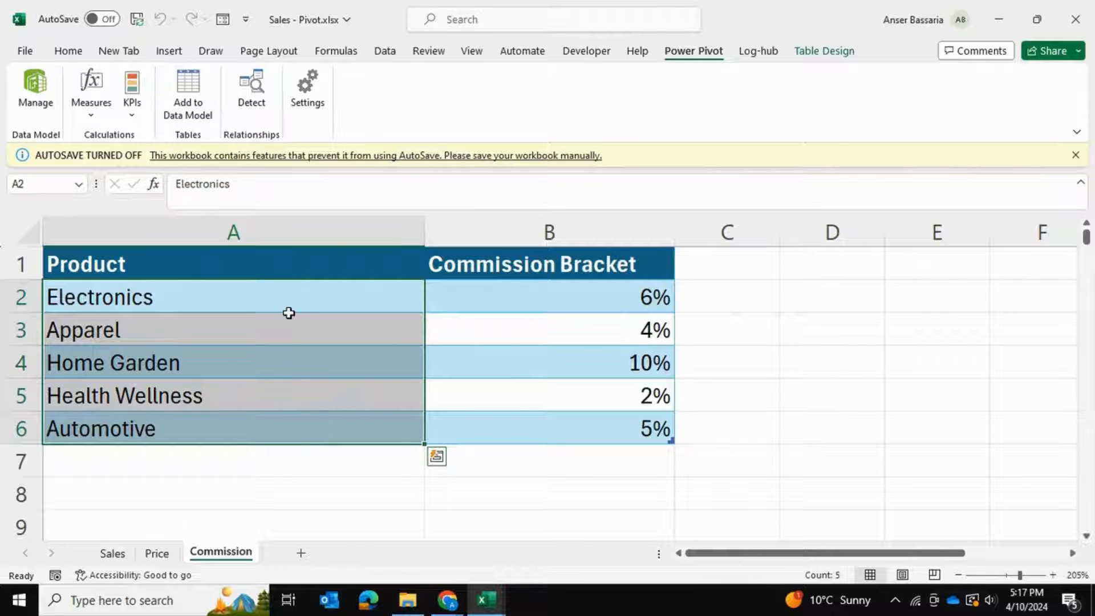
click(156, 554)
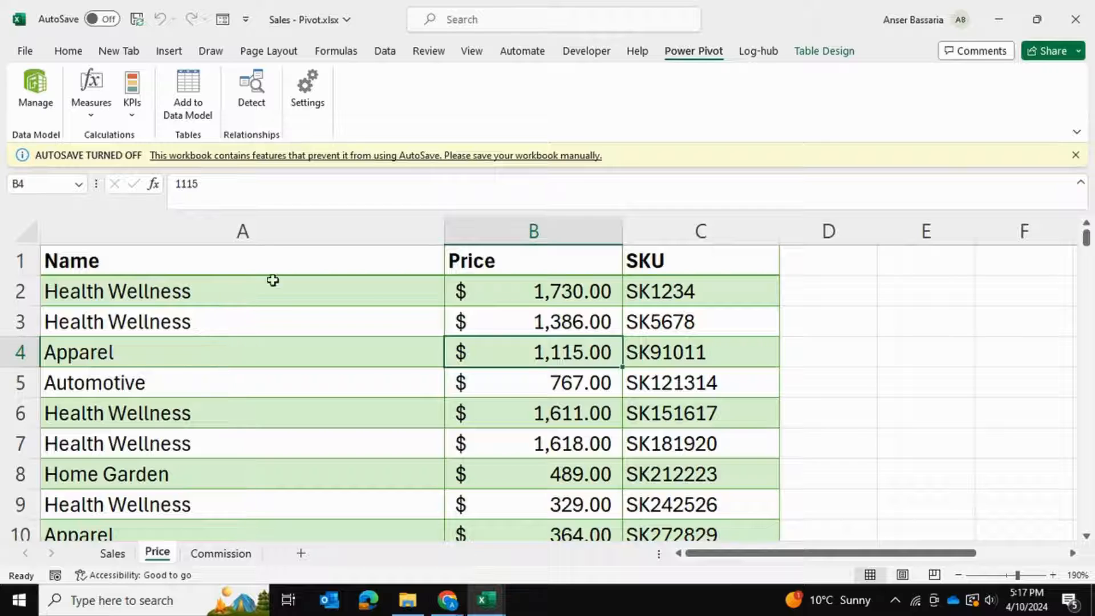
Step: Review the Name and Price columns on the Price sheet and compare the names with the Product column and commission brackets on the Commission sheet
drag(334, 280, 344, 509)
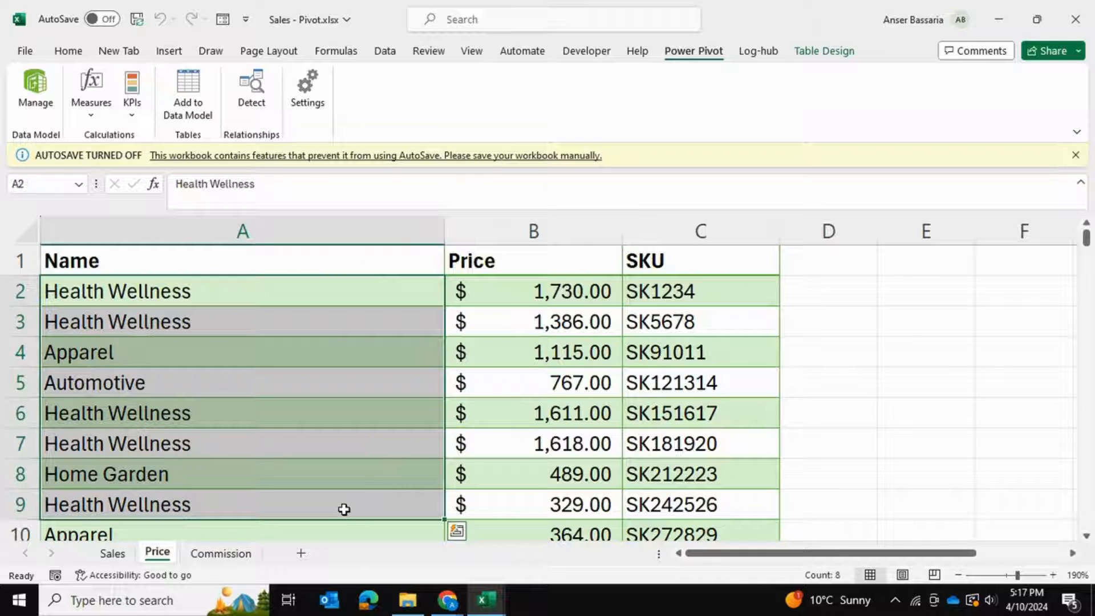
click(114, 553)
click(157, 552)
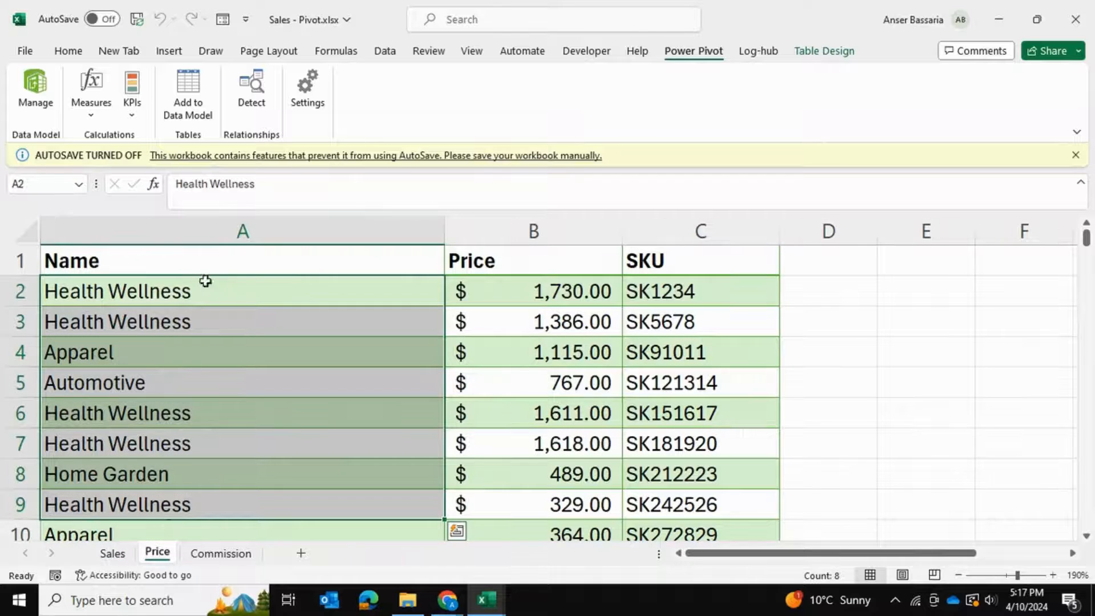
drag(499, 284, 499, 405)
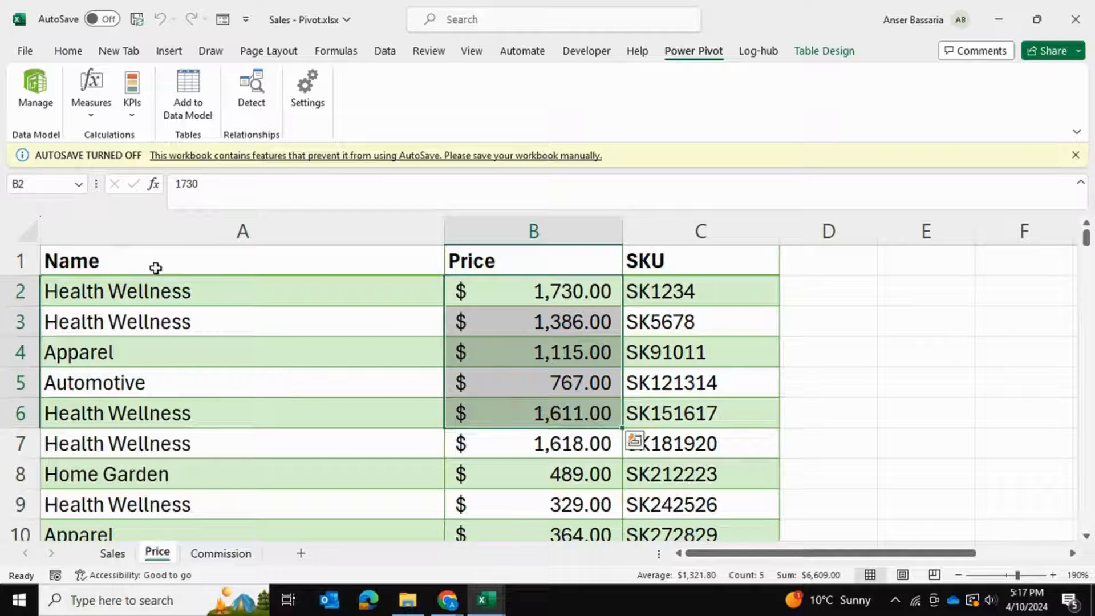
drag(158, 285, 166, 474)
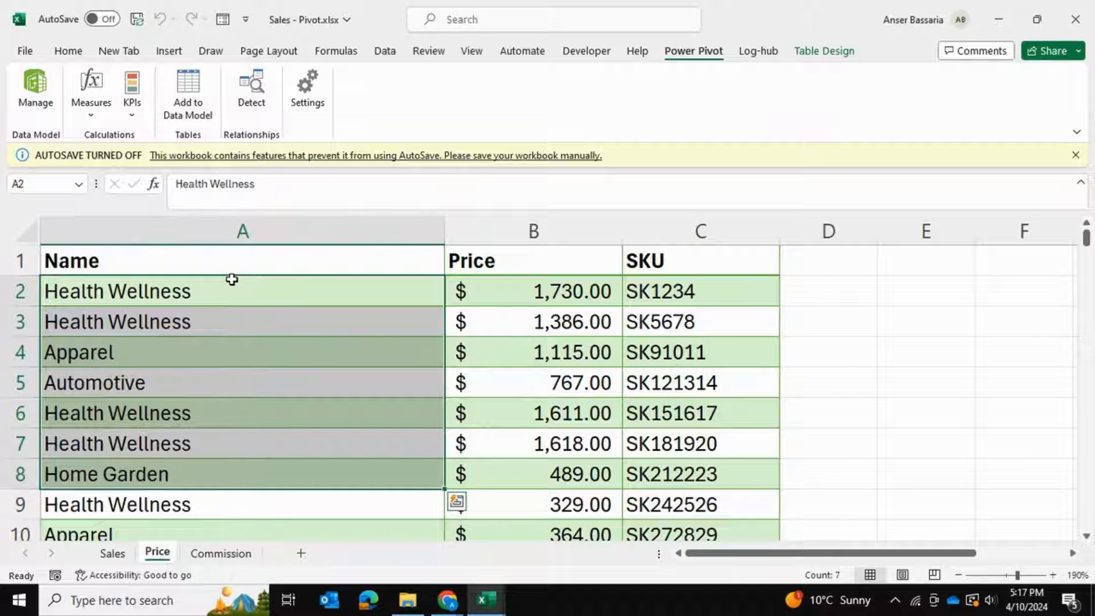
click(231, 559)
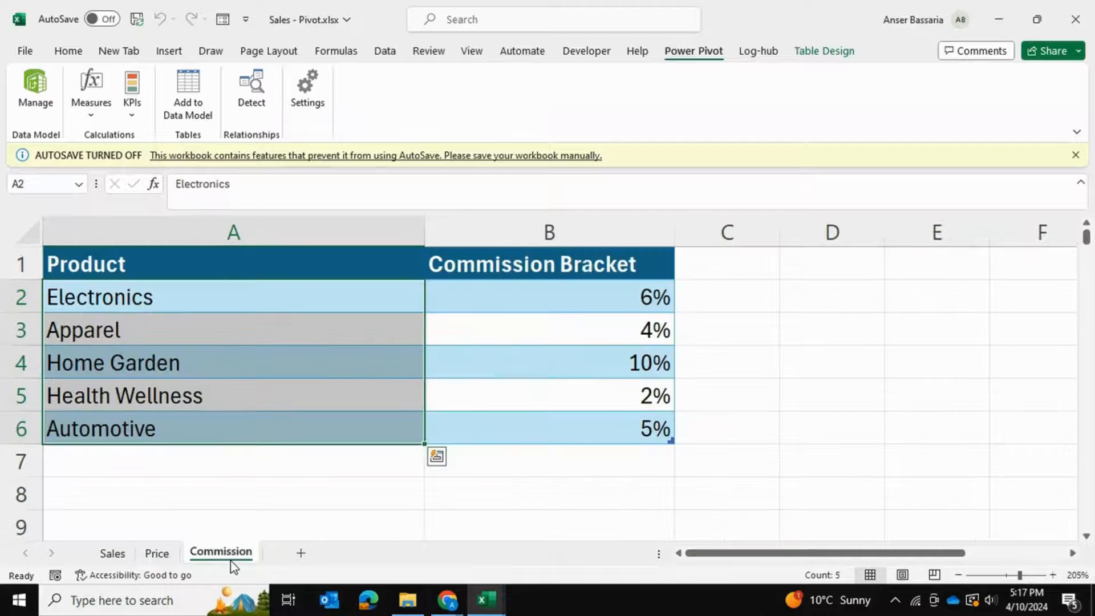
click(588, 353)
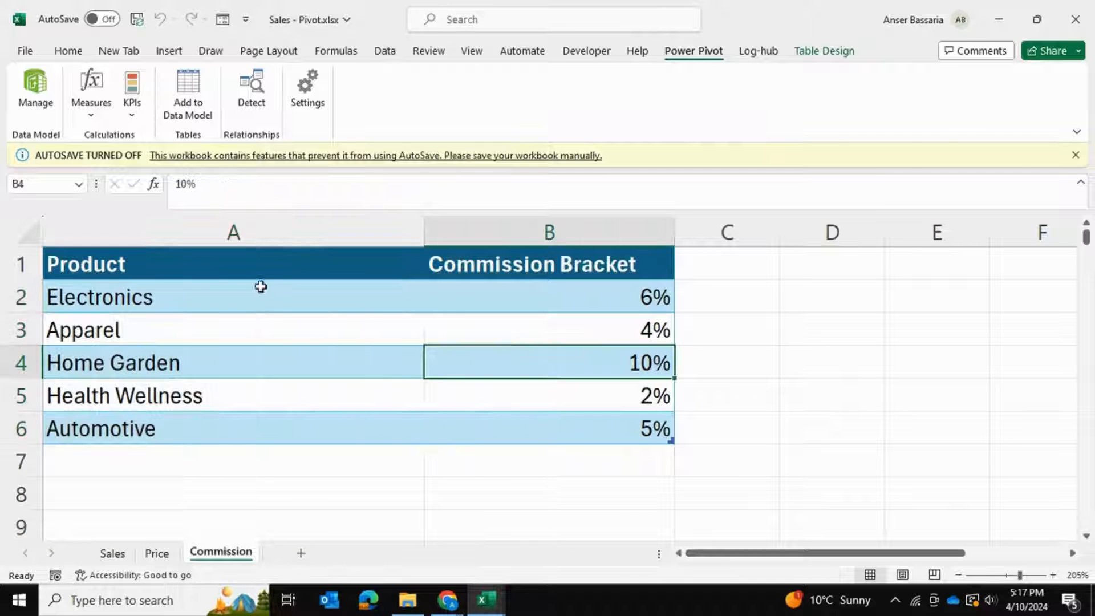
drag(259, 285, 257, 442)
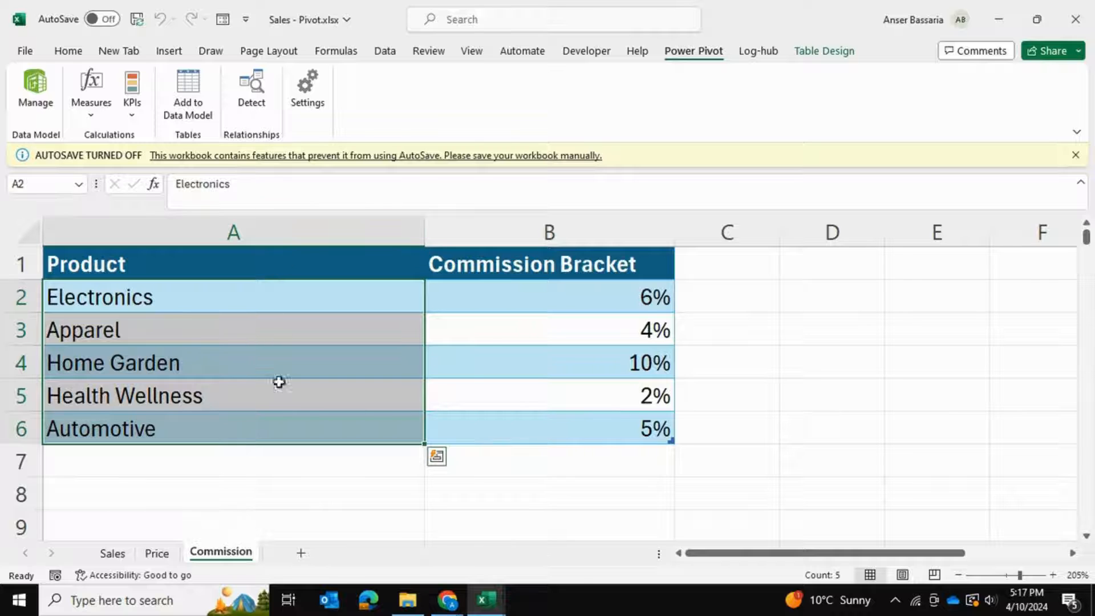
click(165, 555)
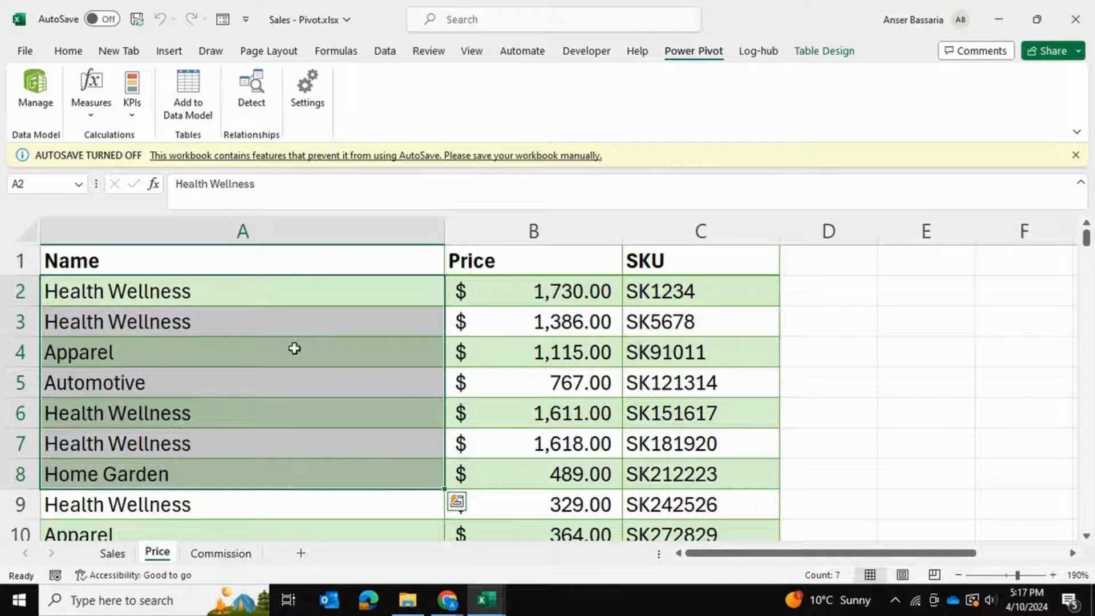
click(545, 382)
click(233, 556)
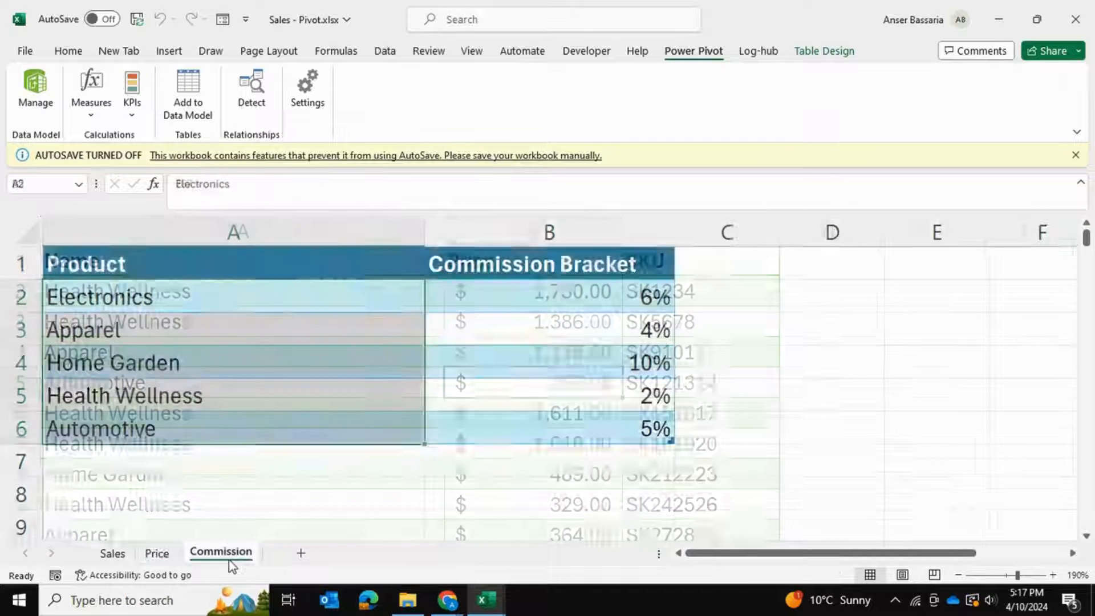
click(237, 310)
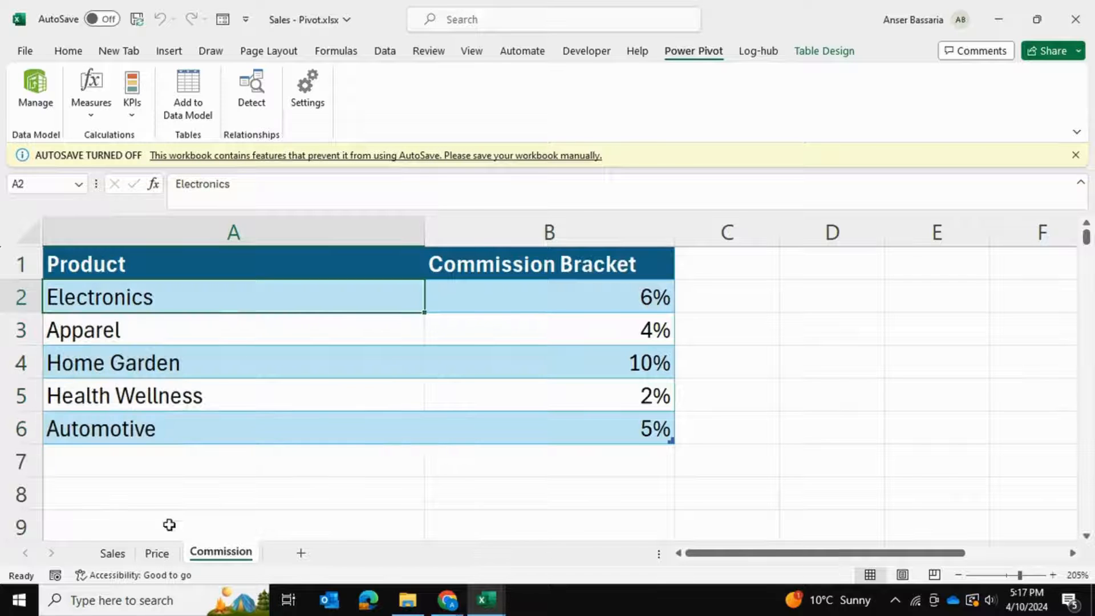
click(156, 554)
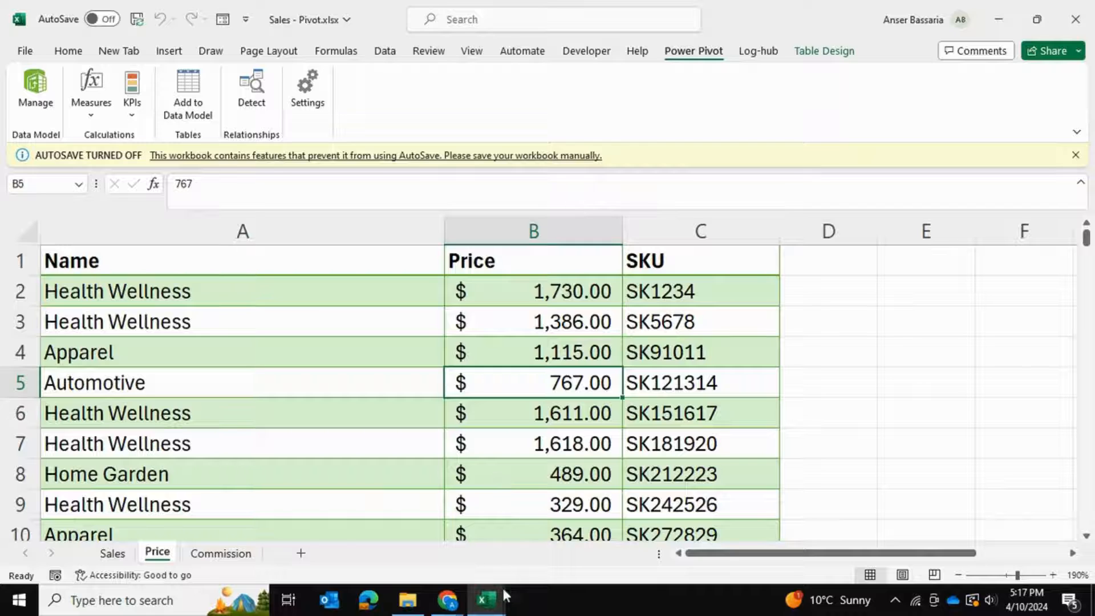
Step: Switch to the Power Pivot diagram and create a relationship from Product in the commission table to Name in the Price table
mouse_move(499, 595)
click(518, 546)
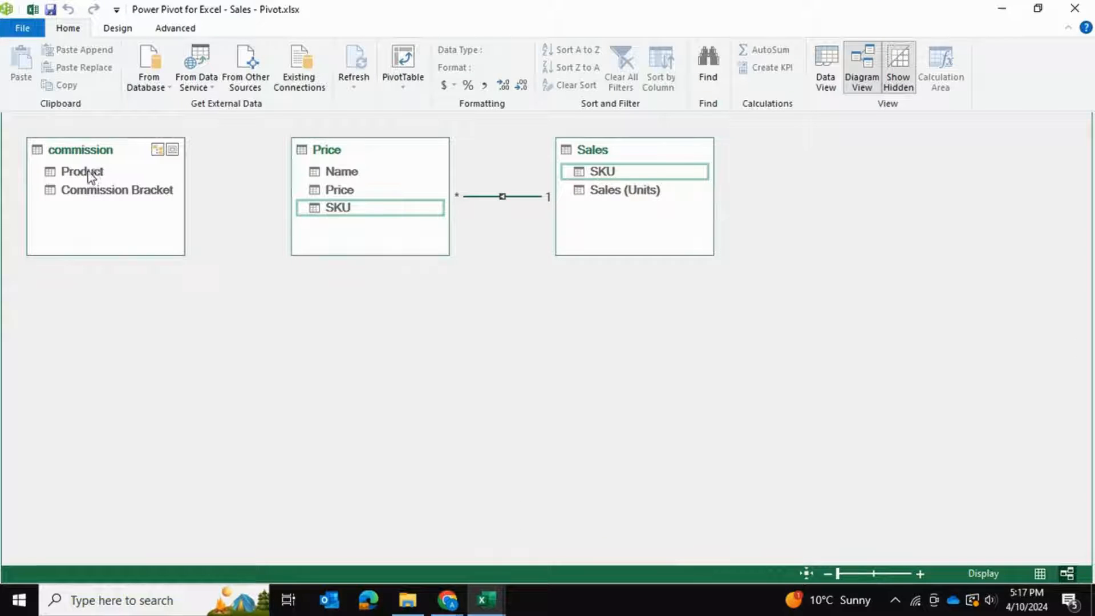
drag(87, 174, 350, 171)
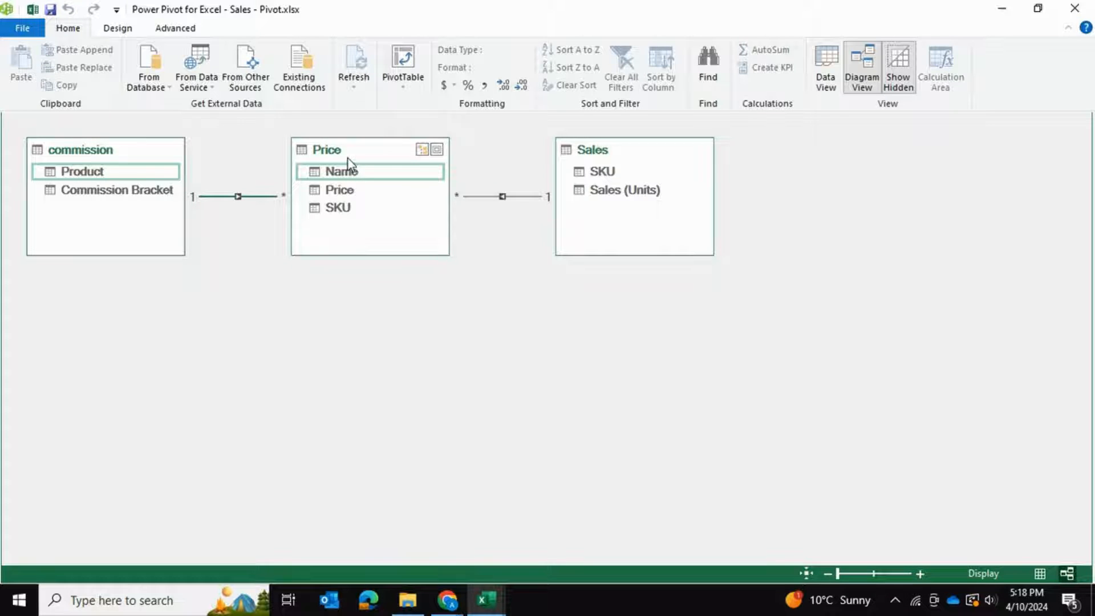
Step: Check the new relationship by comparing the Commission sheet's Product entries with the Price sheet's Name entries and the data model diagram
mouse_move(486, 598)
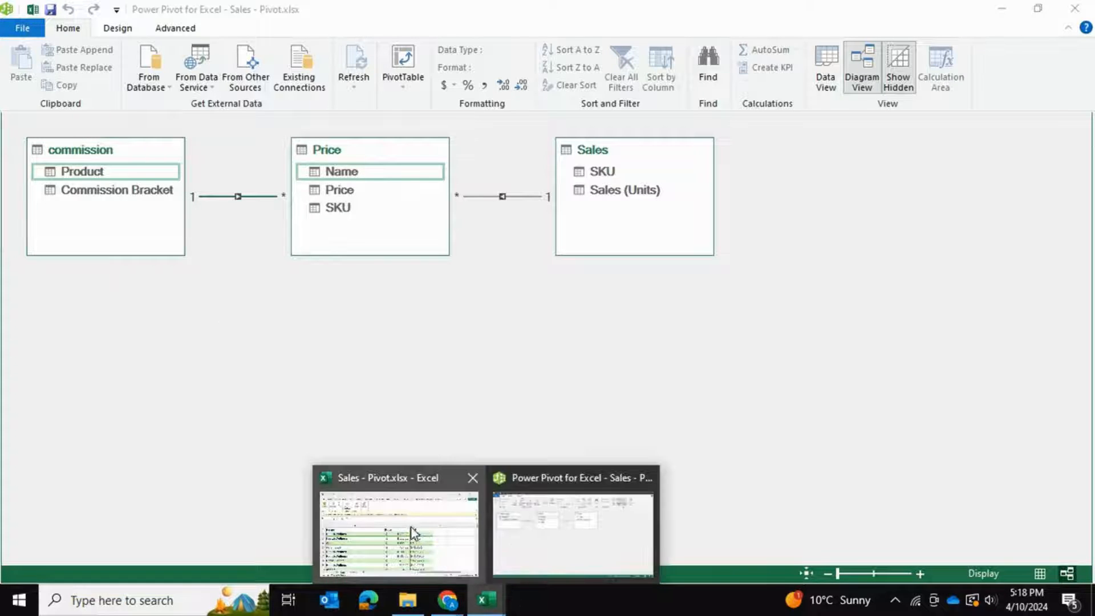
click(410, 527)
click(221, 552)
drag(158, 295, 156, 430)
click(172, 522)
click(157, 552)
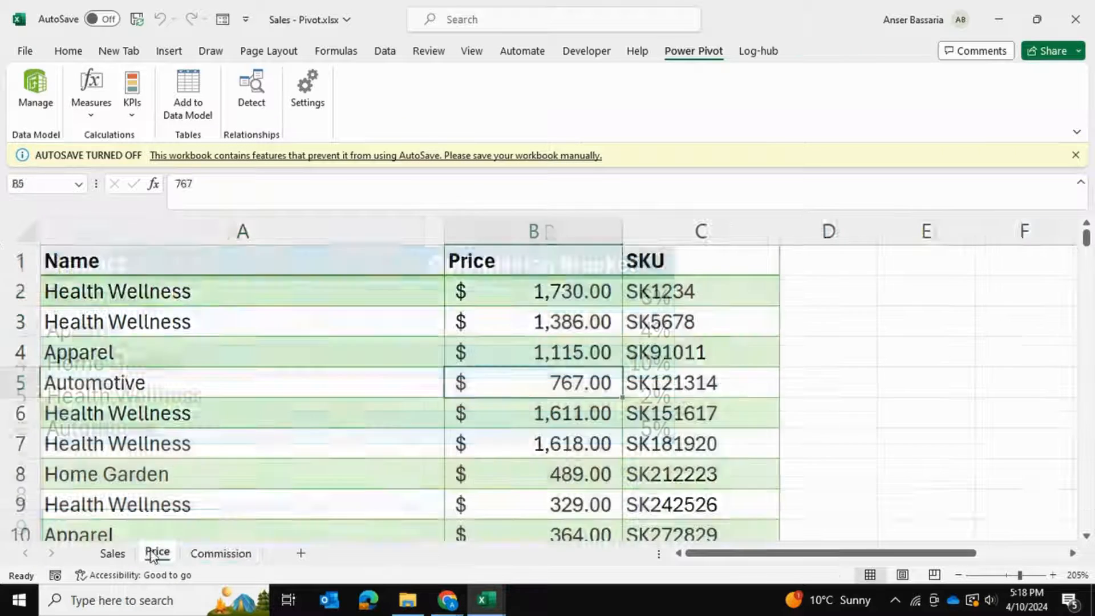
drag(195, 290, 197, 485)
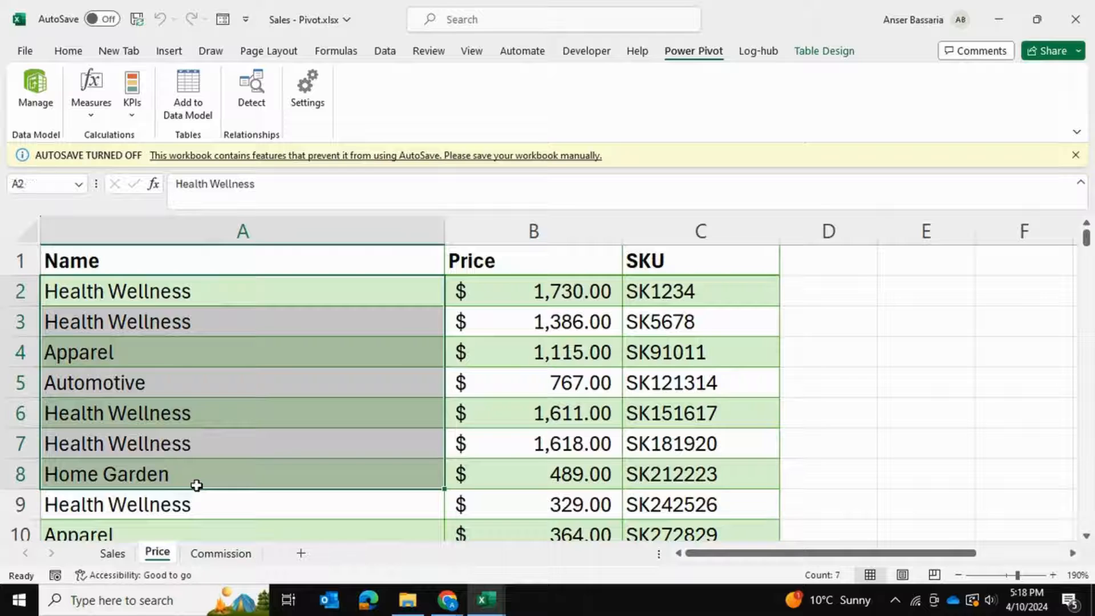
click(486, 599)
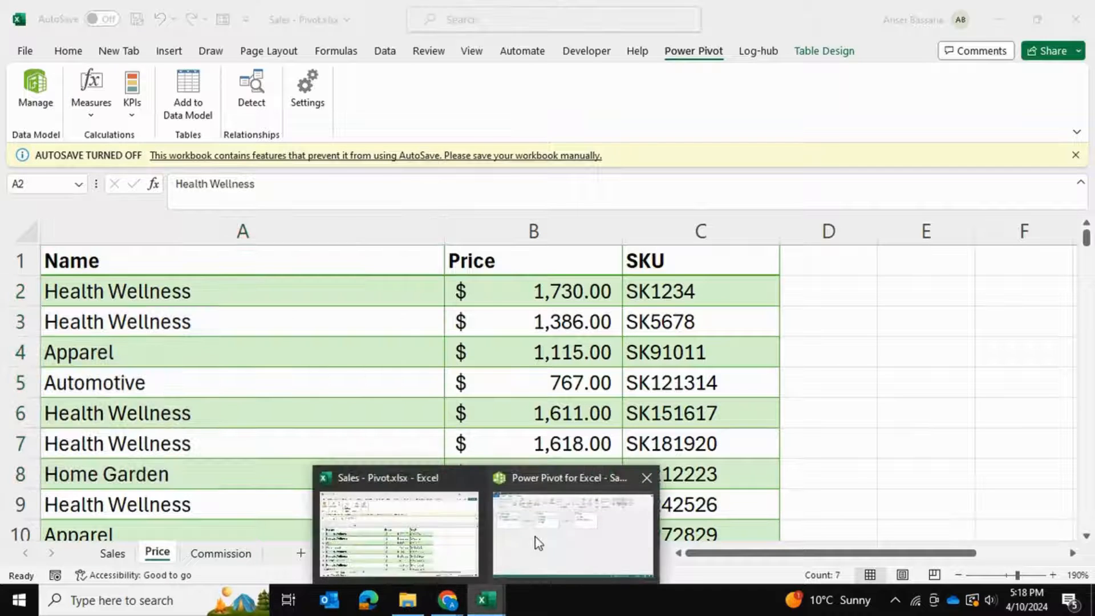
click(572, 533)
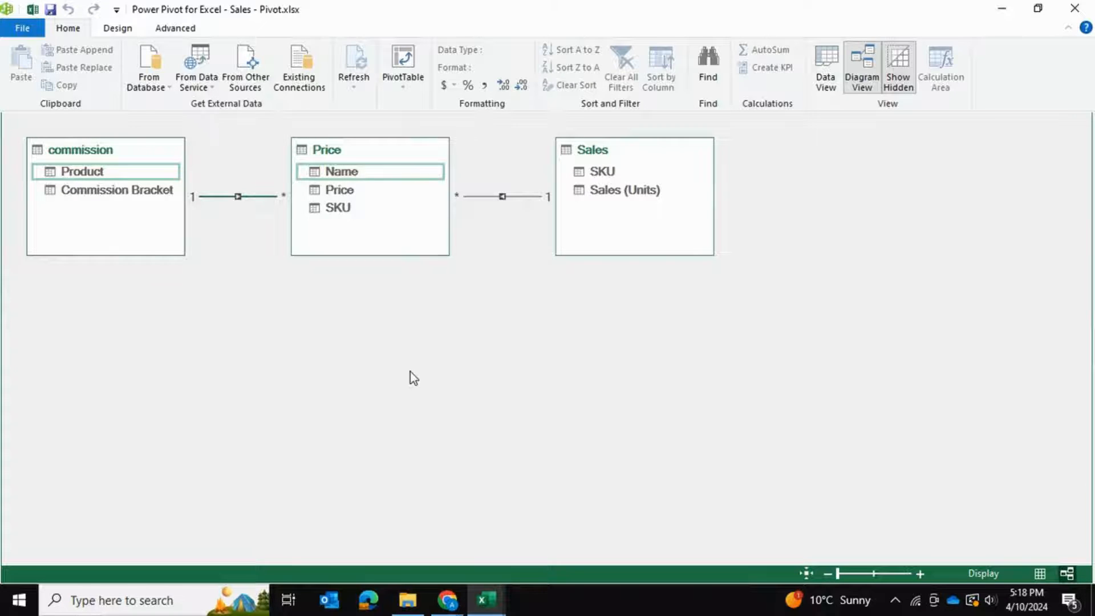
click(486, 598)
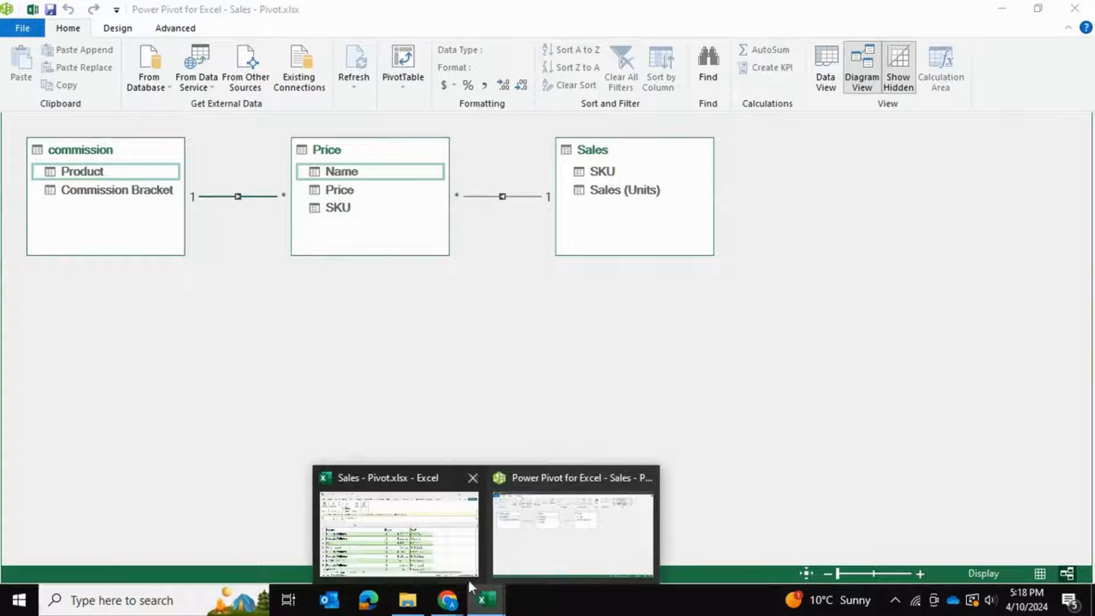
click(408, 533)
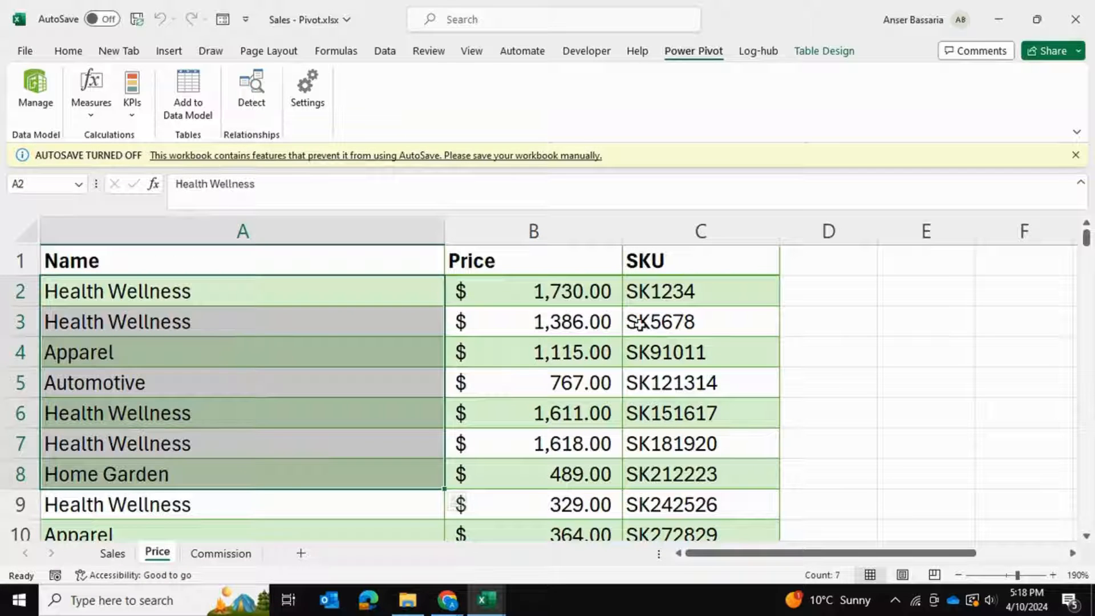
click(561, 322)
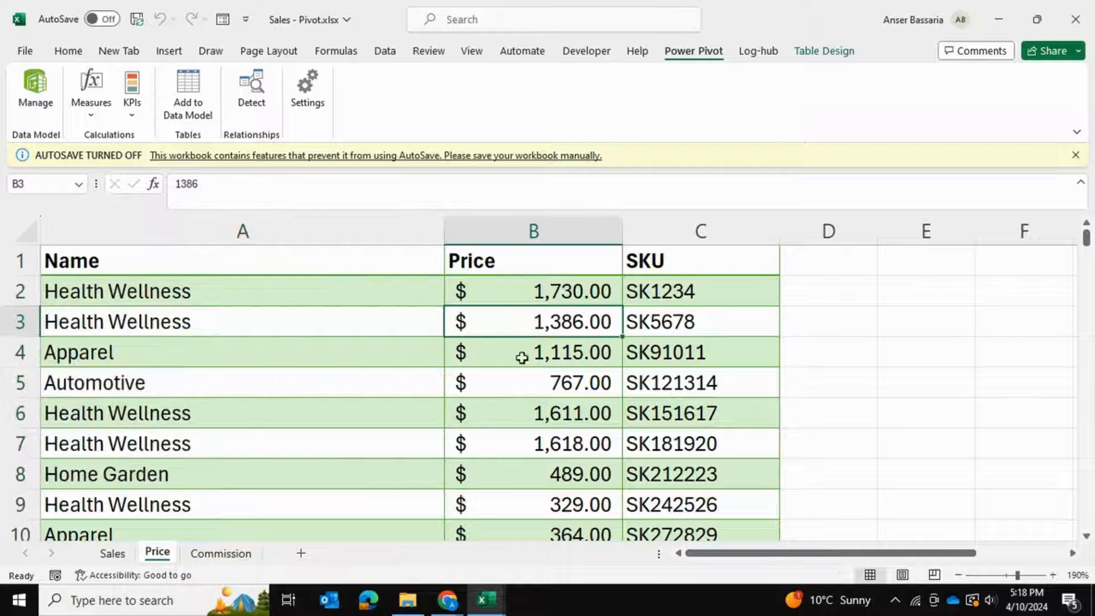
Step: Show the Price table in the Power Pivot data view and widen its Name and SKU columns
click(486, 600)
click(522, 528)
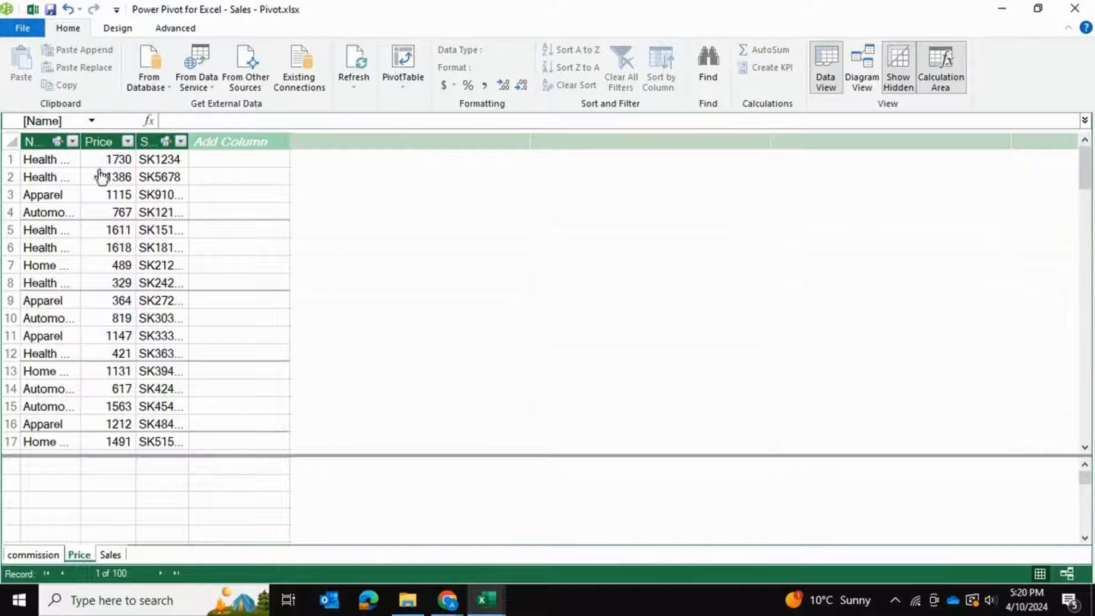
drag(83, 141, 108, 142)
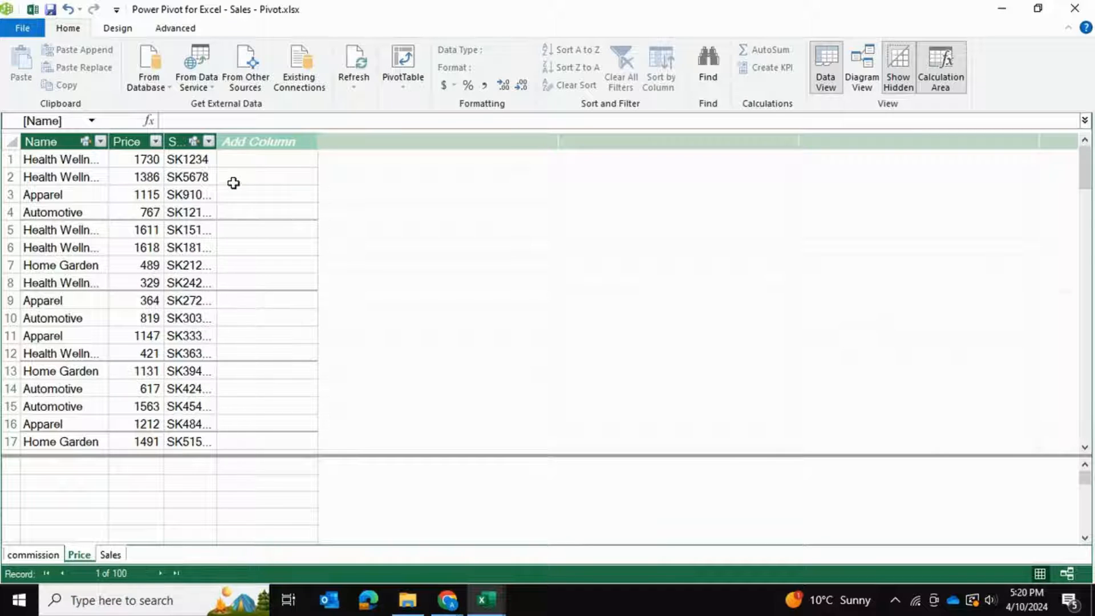
drag(216, 147, 275, 143)
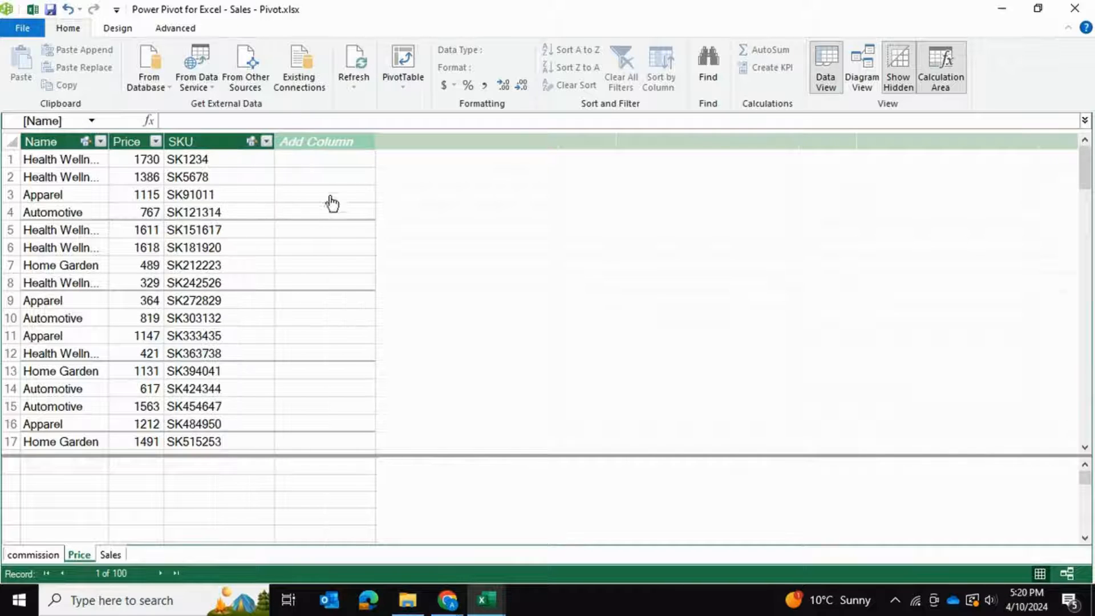
Step: Add a calculated column to the Price table with =related(Sales[Sales (Units)]) and check its values against the Sales table
click(325, 160)
text(=rela)
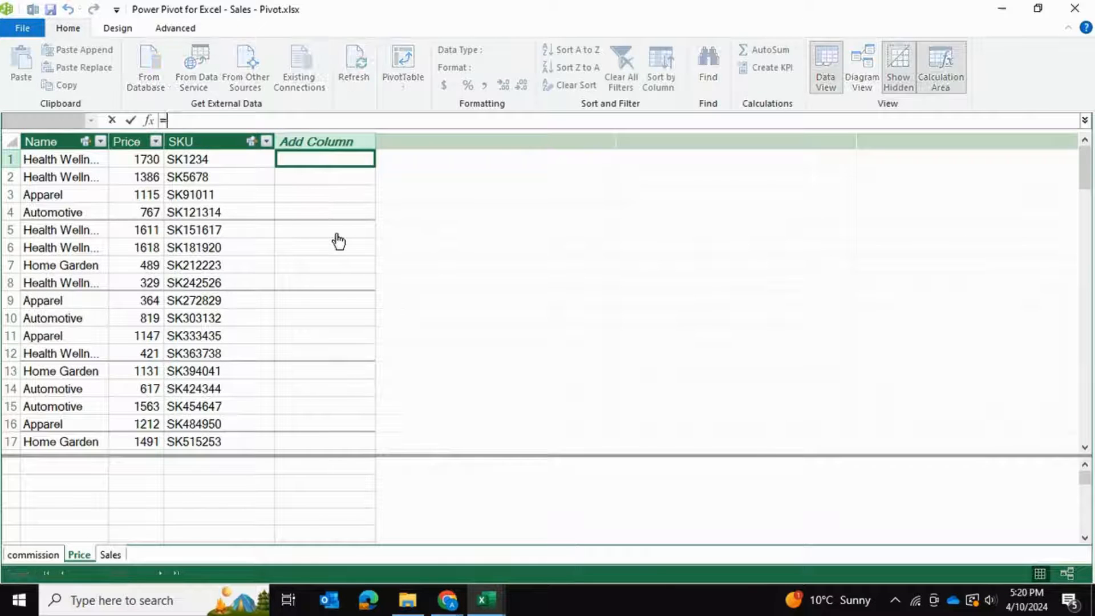
key(BackSpace)
key(BackSpace)
text(ted()
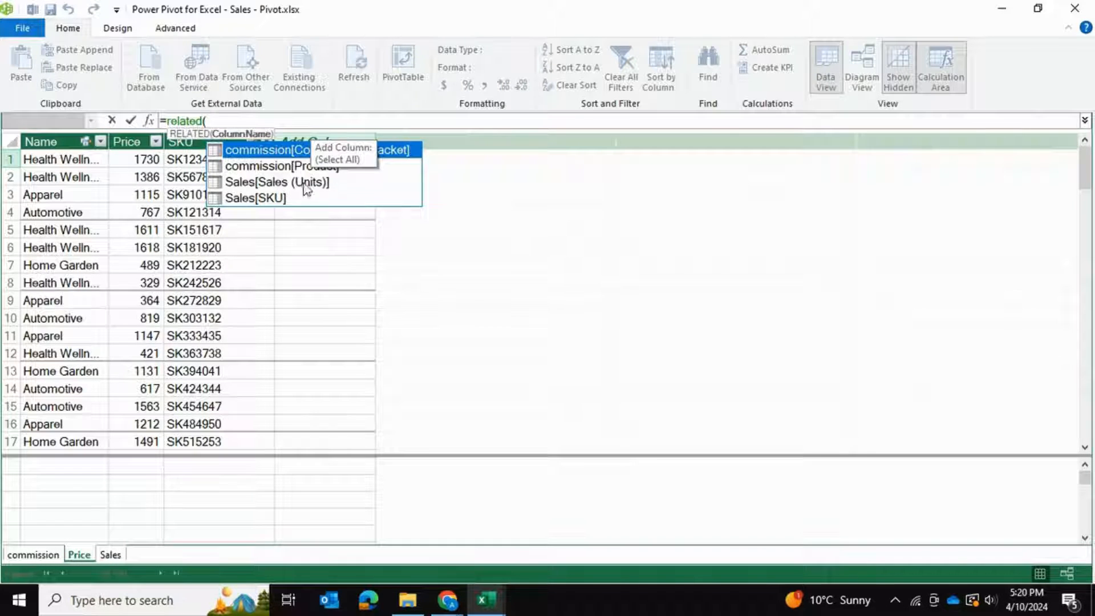
click(264, 183)
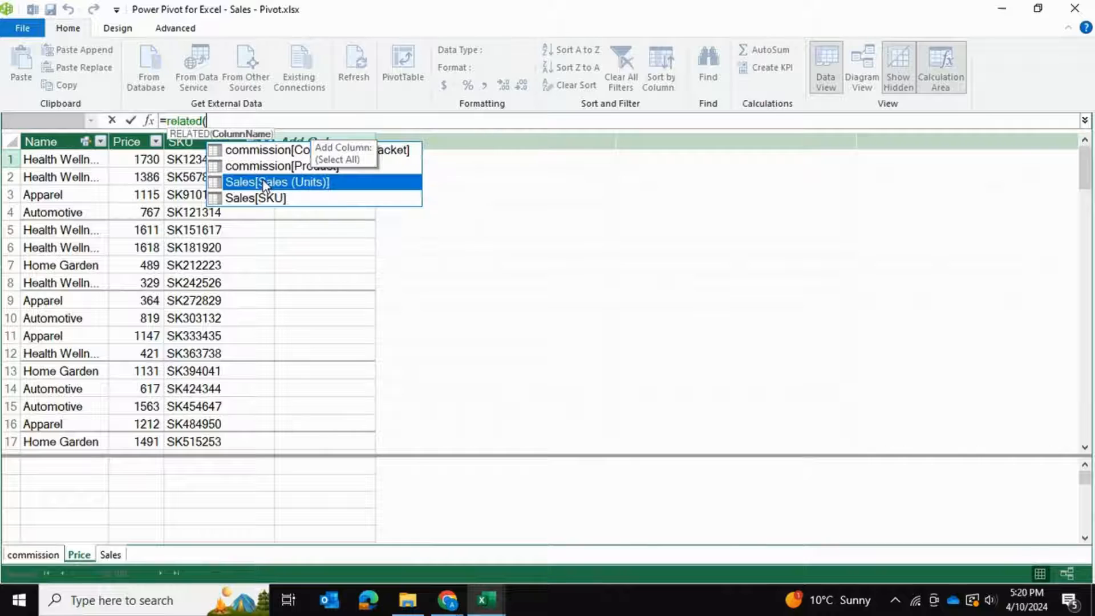
double_click(296, 182)
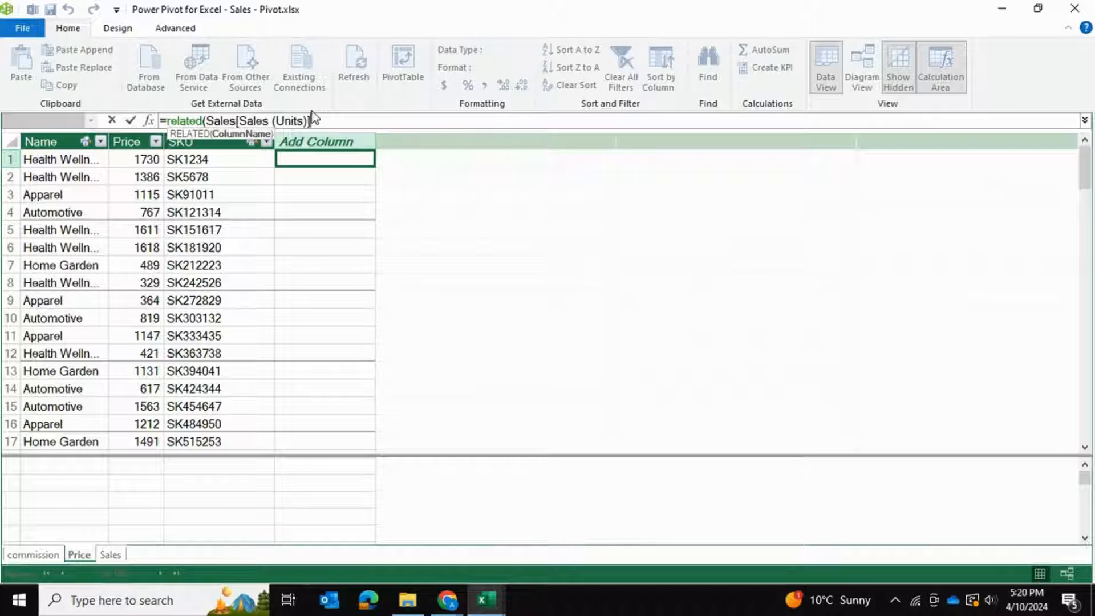
text())
key(Return)
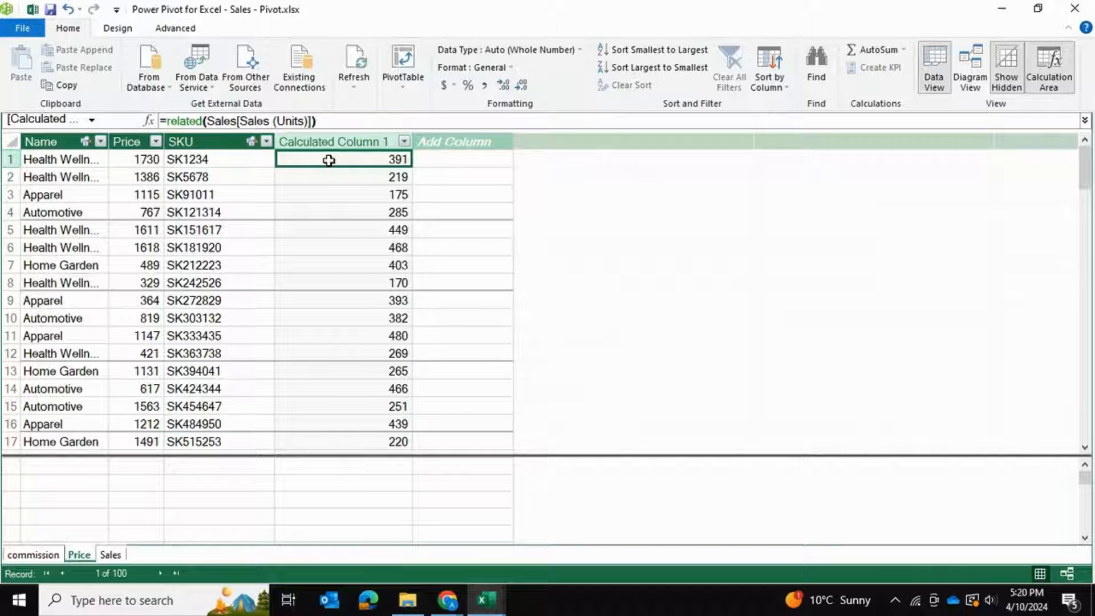
click(112, 556)
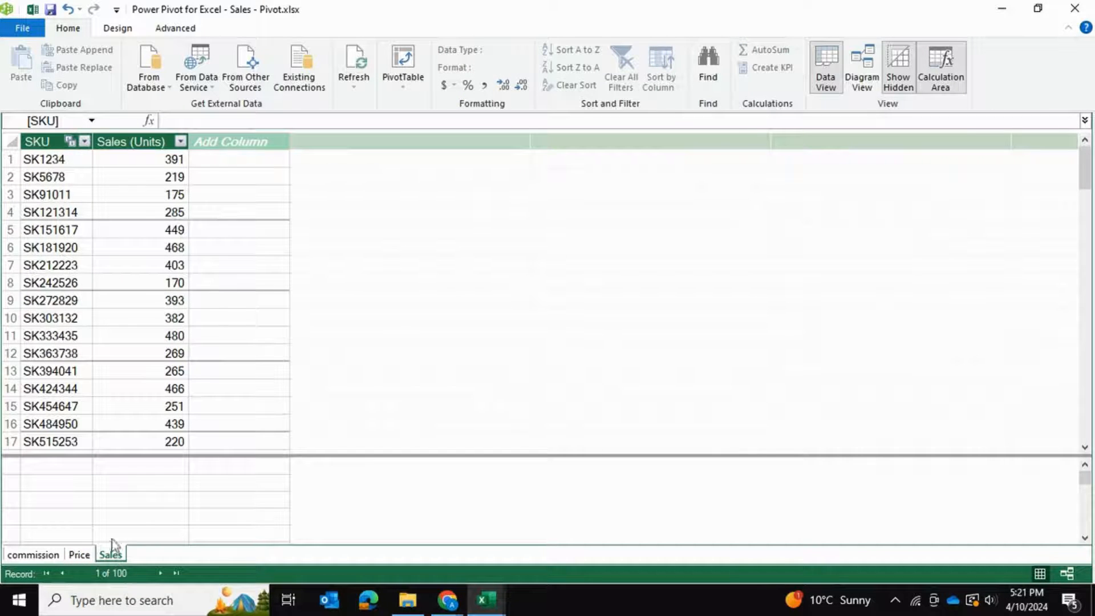
click(79, 554)
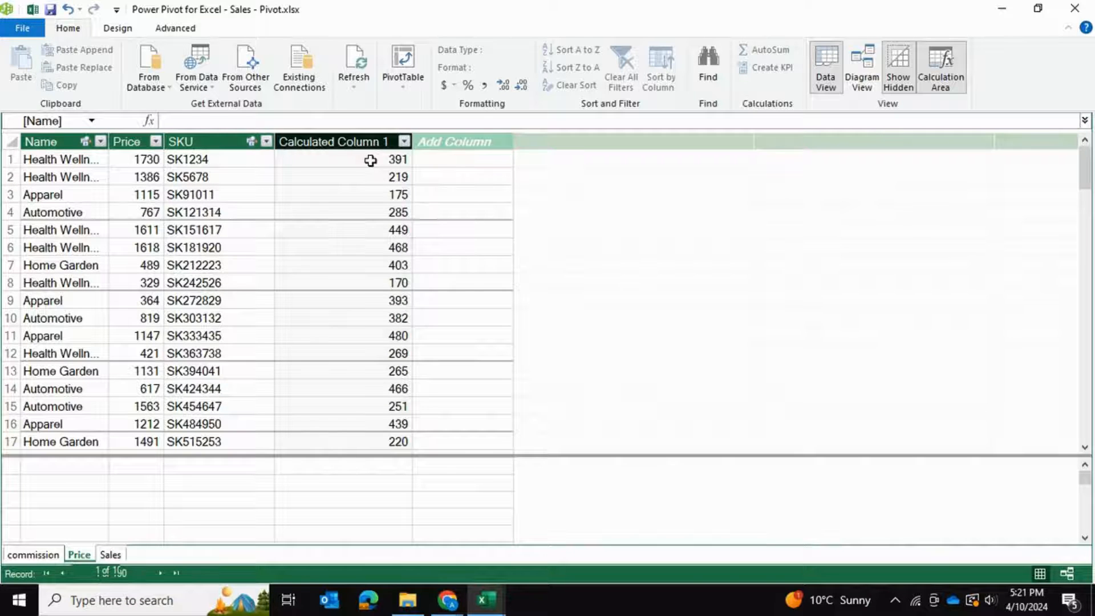
Step: Add a calculated column to the Price table with =Price[Calculated Column 1]*Price[Price] and widen the Name column to show full names
drag(370, 160, 369, 438)
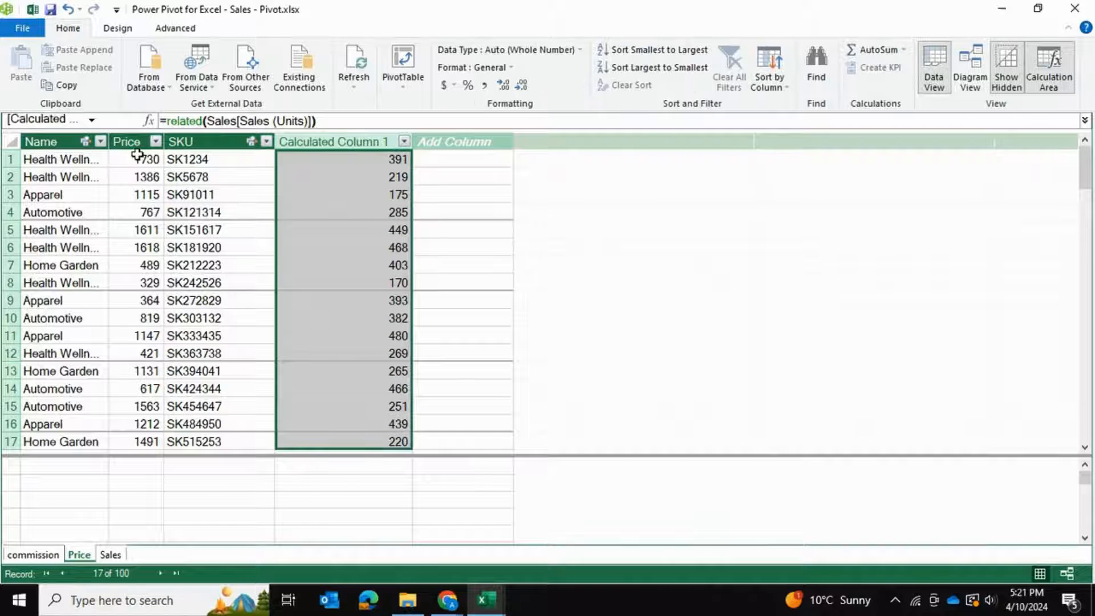
drag(144, 157, 135, 446)
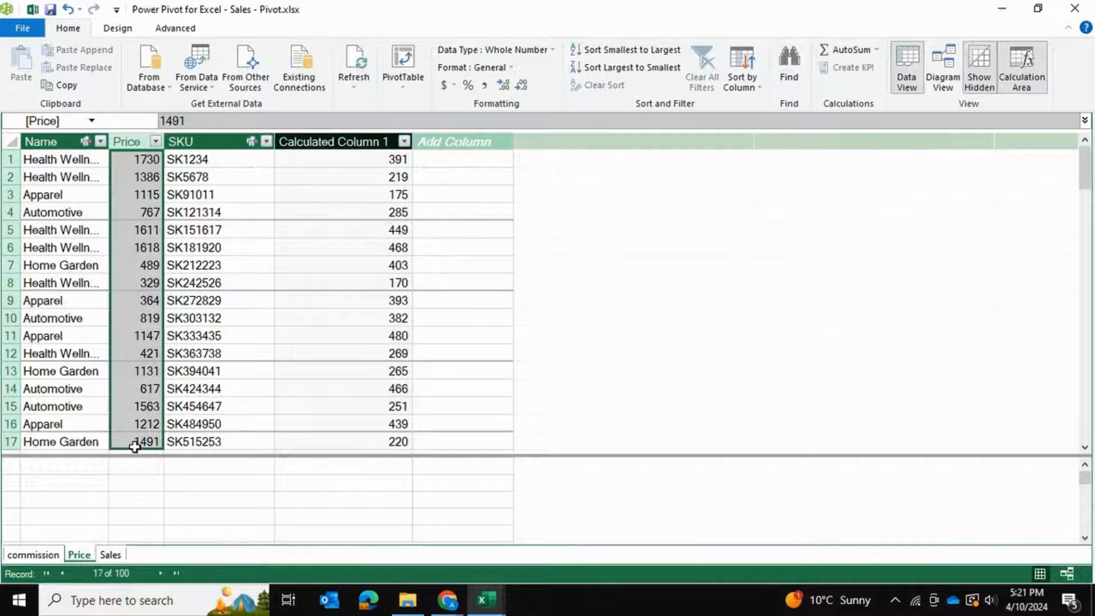
click(484, 158)
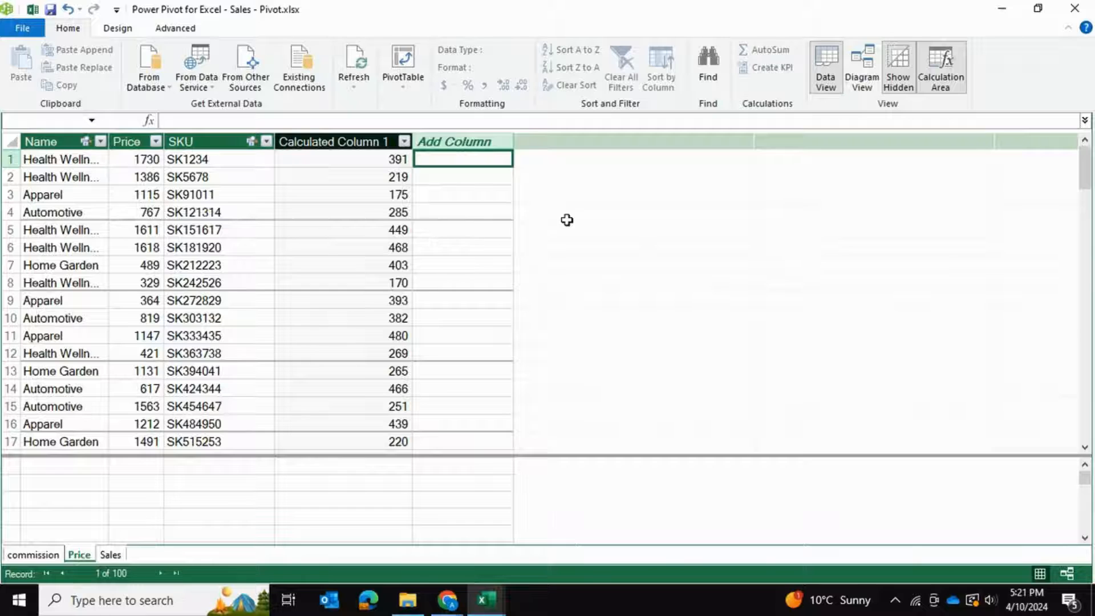
text(=)
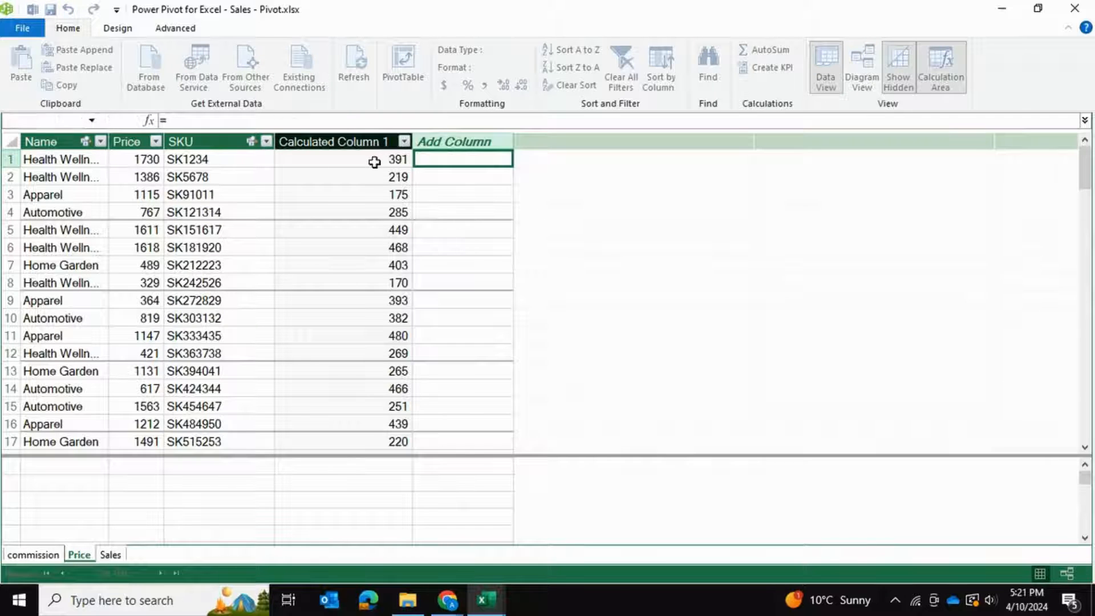
click(374, 161)
text(*)
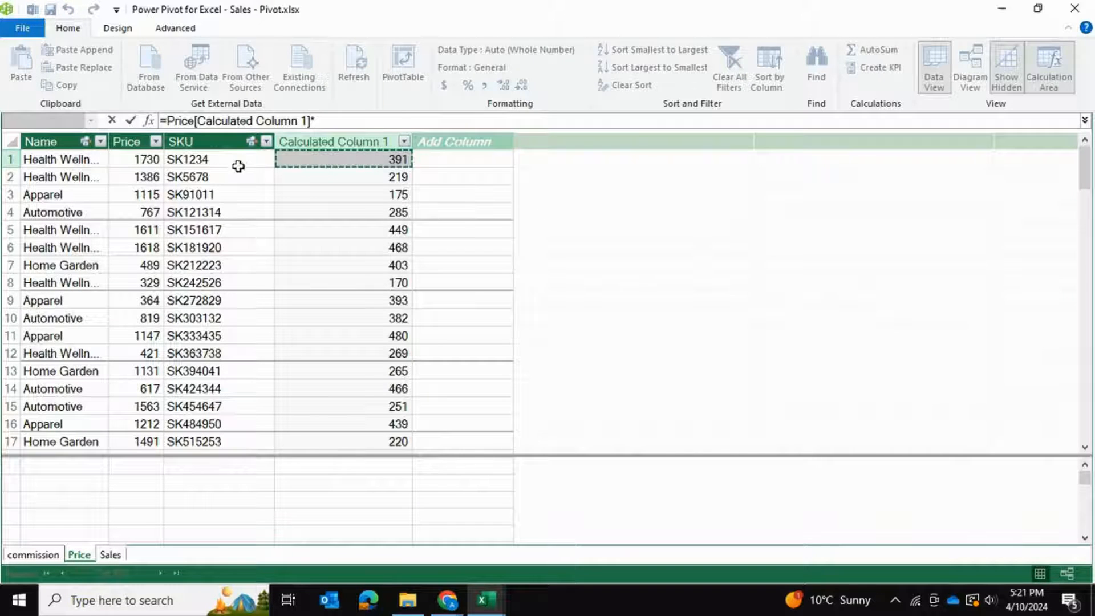
click(154, 162)
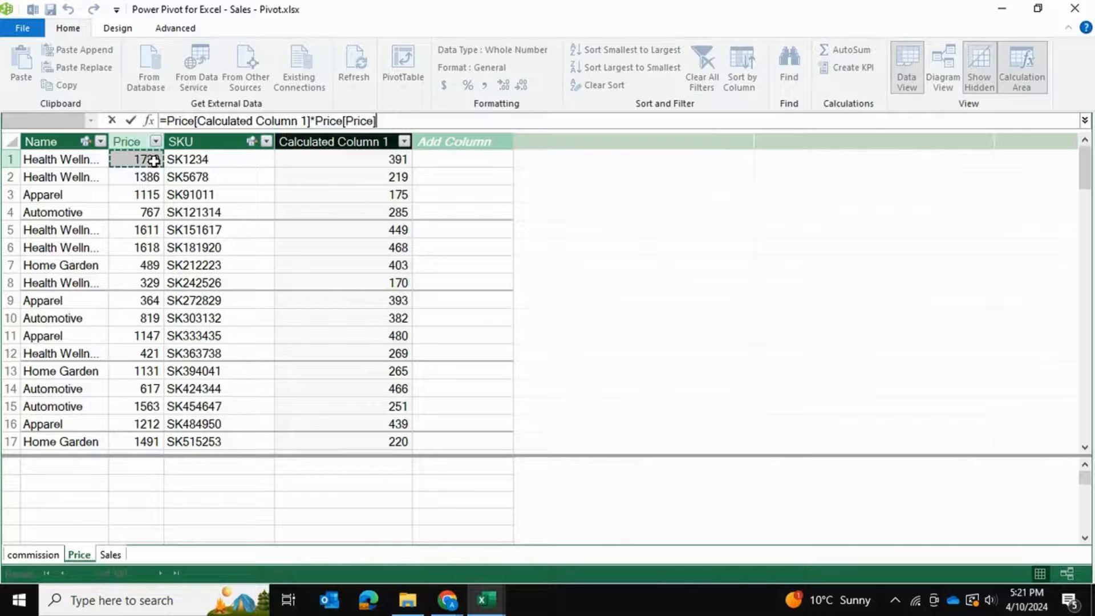
key(Return)
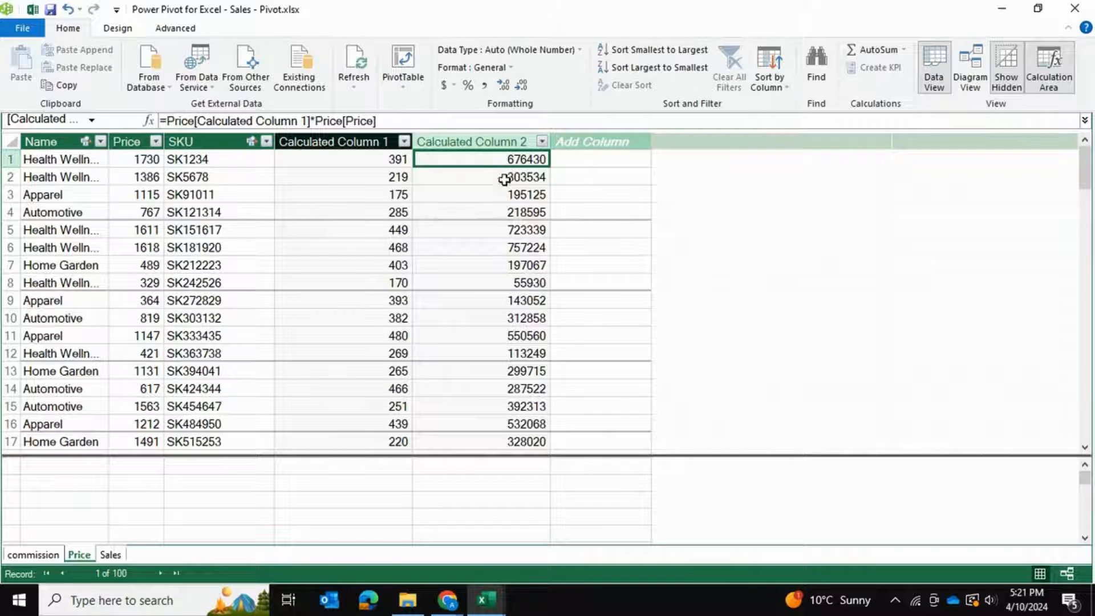
drag(109, 142, 130, 142)
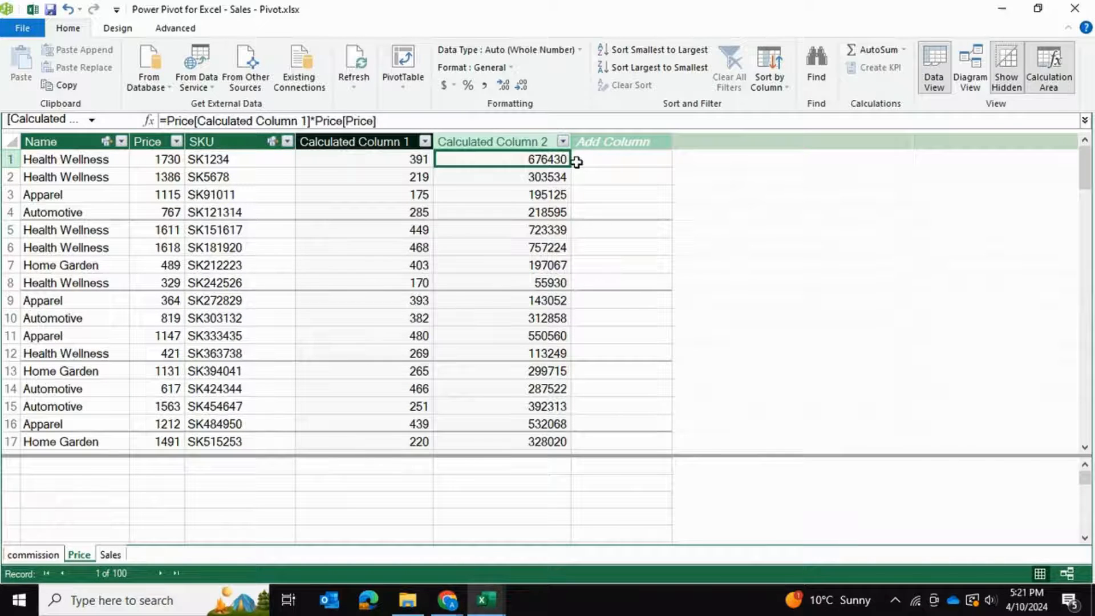
Step: Rename Calculated Column 1 as Sales Units and Calculated Column 2 as Gross Sales in the Price table
click(370, 143)
double_click(370, 143)
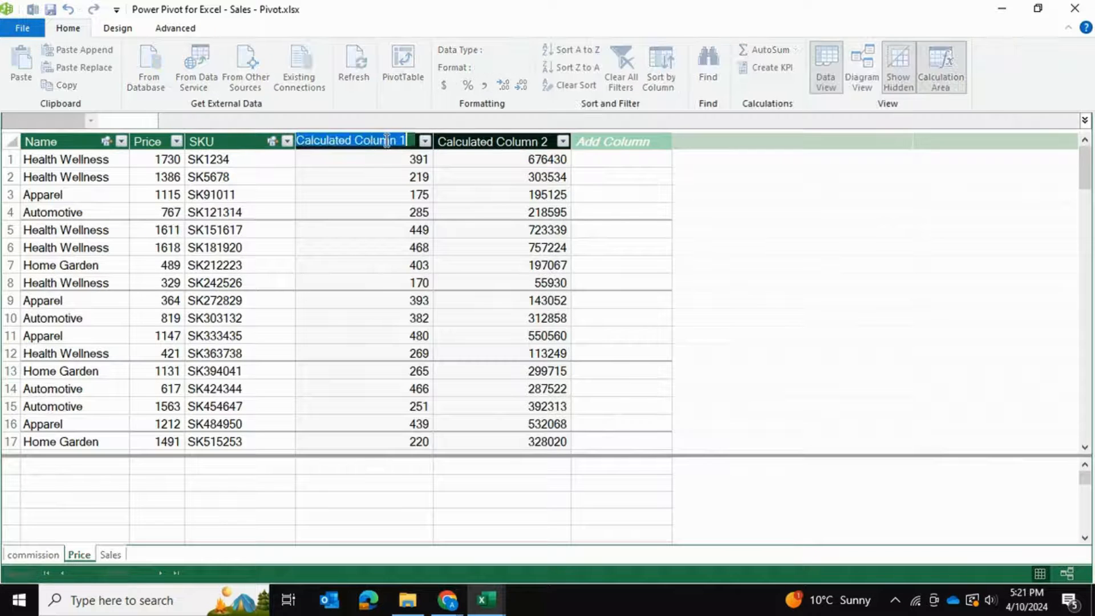
text(Sales U)
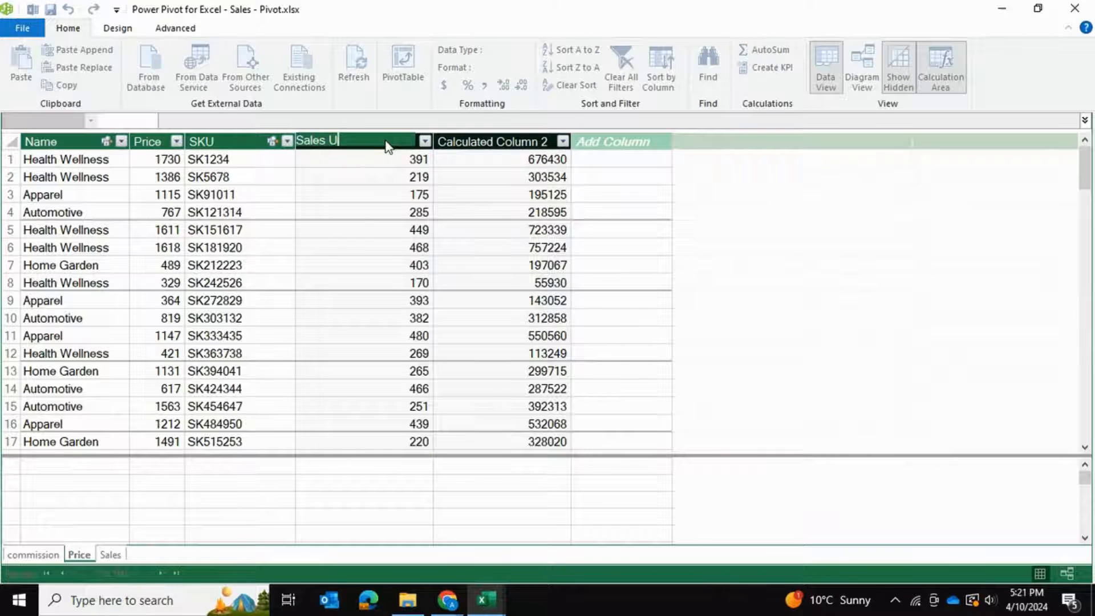
text(nits)
key(Return)
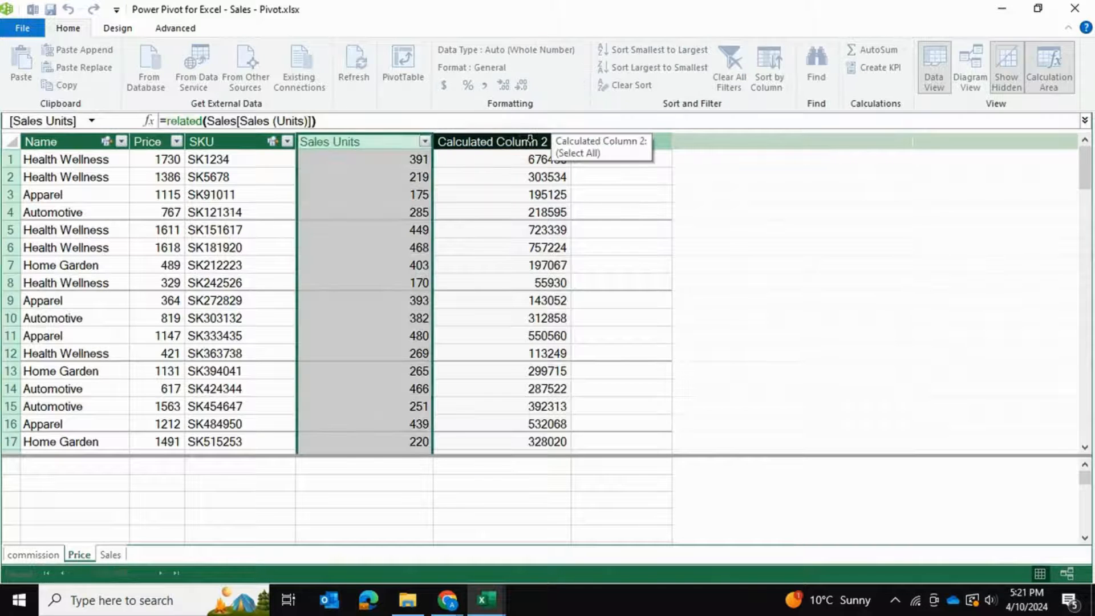
double_click(529, 140)
text(Gross Sales)
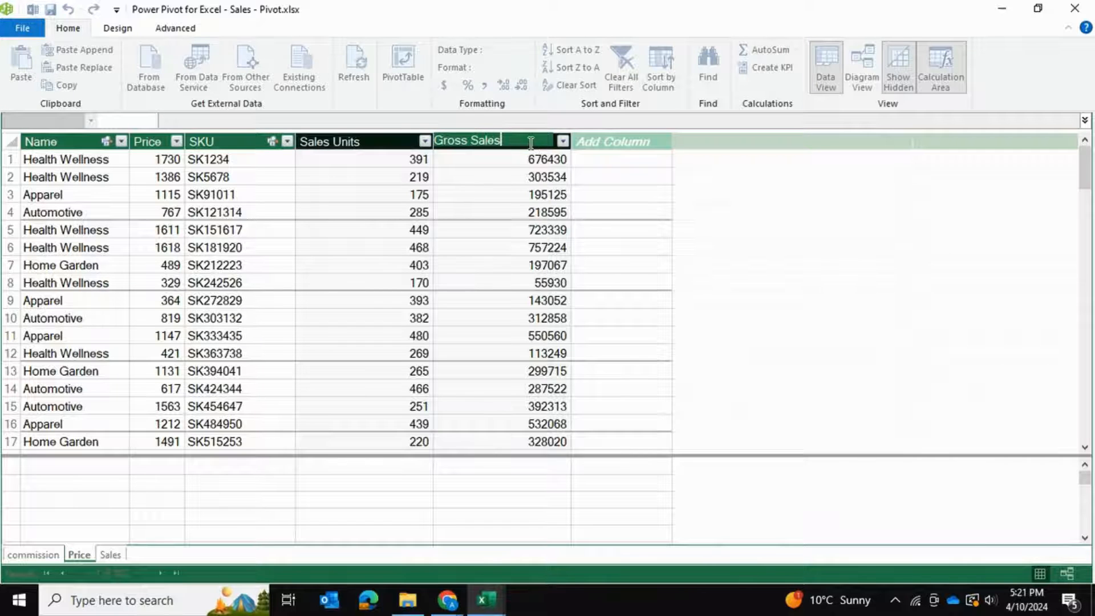
click(635, 146)
Step: Add a Commission column to the Price table with the formula =related(commission[Commission Bracket])
double_click(628, 142)
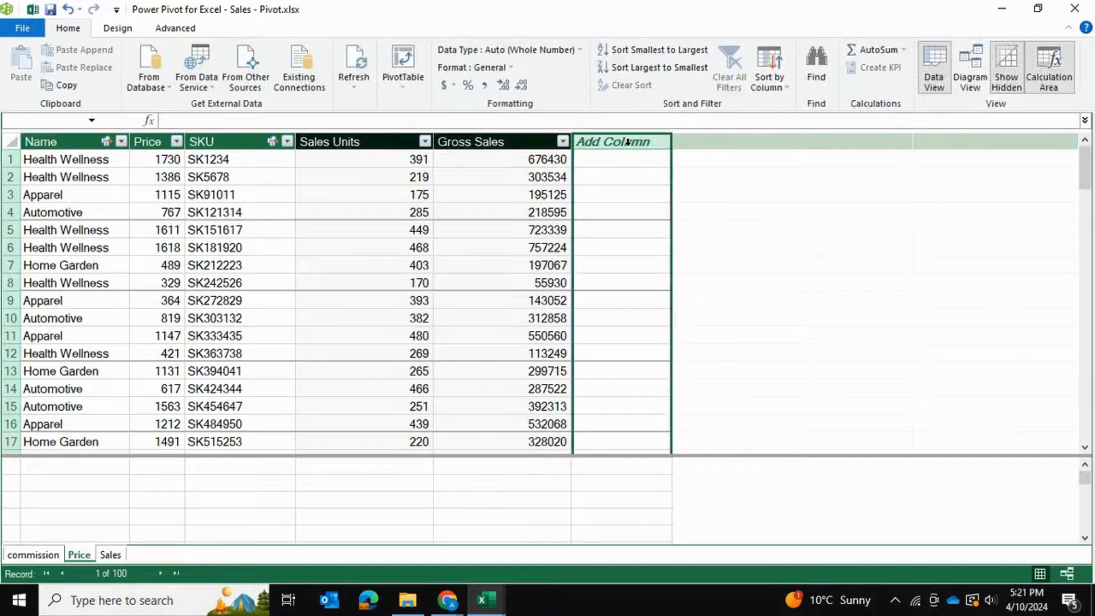
text(Comm)
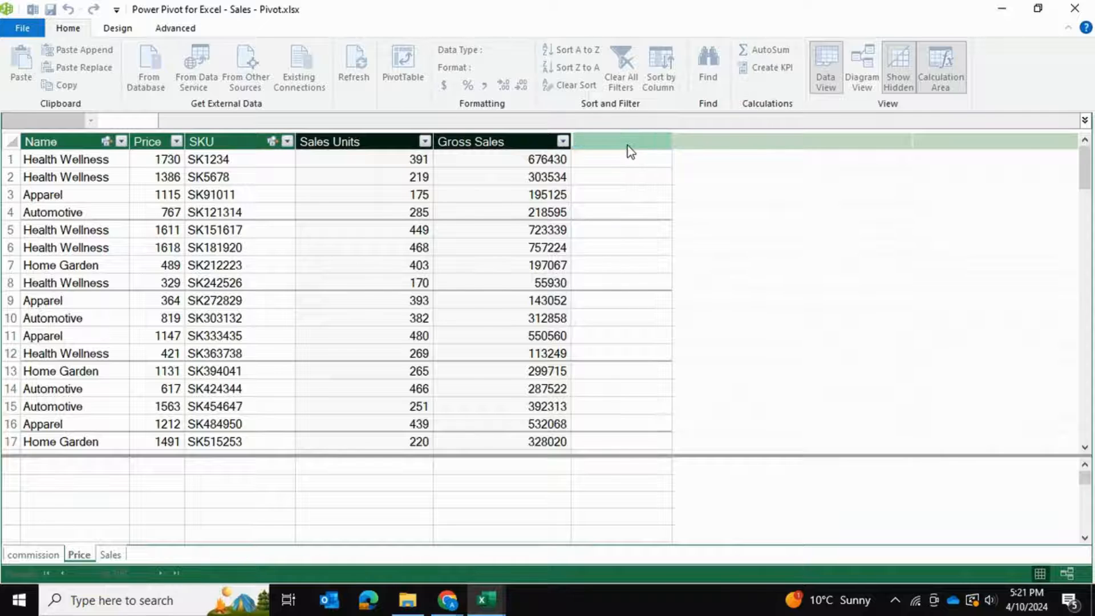
text(ission)
key(Return)
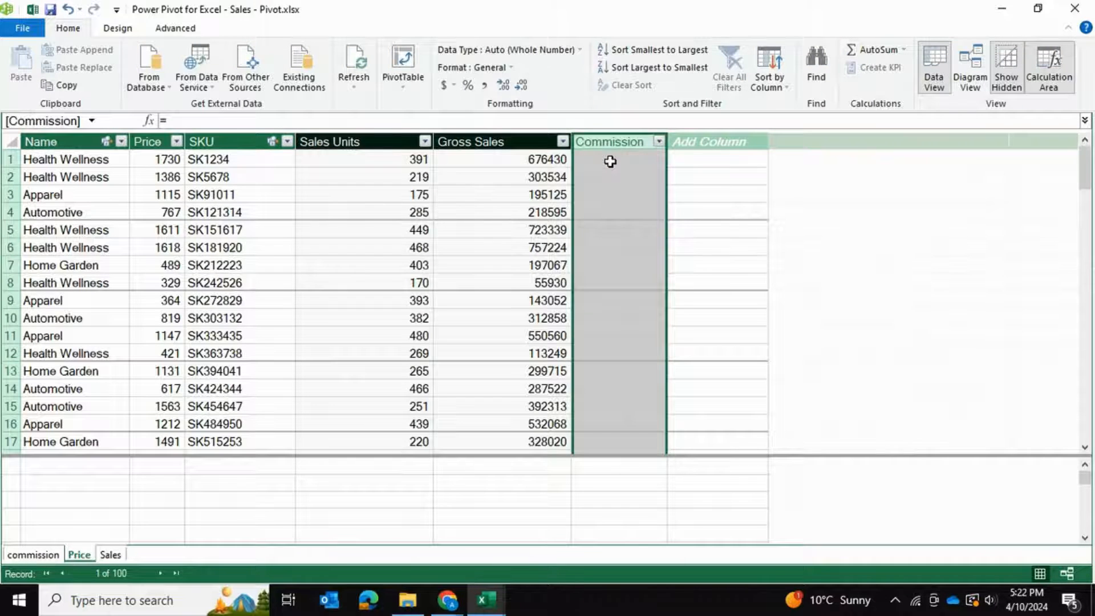
click(610, 161)
text(=)
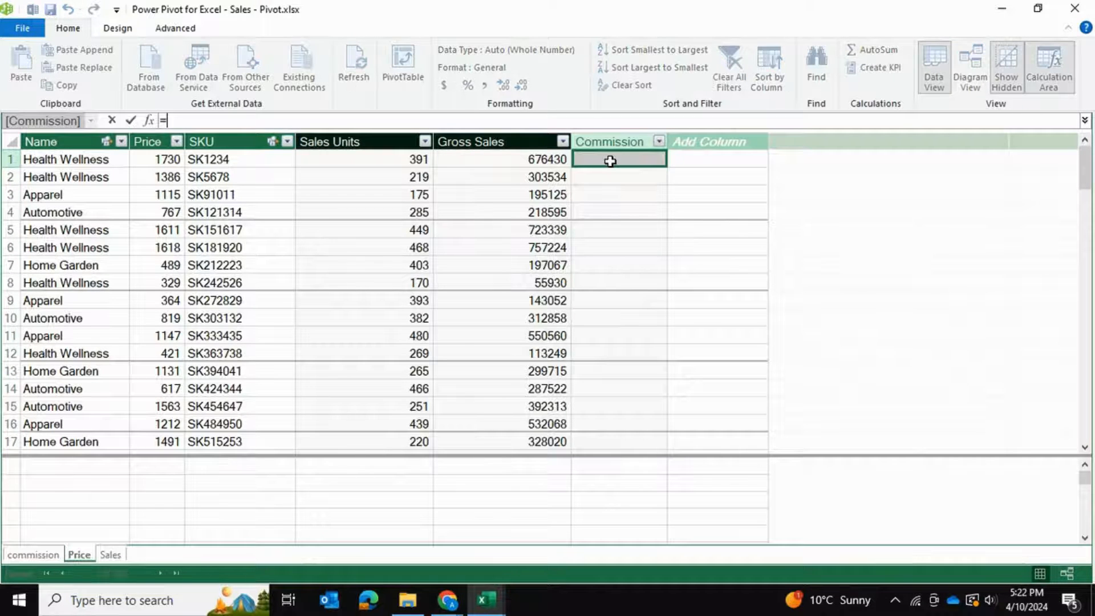
text(related)
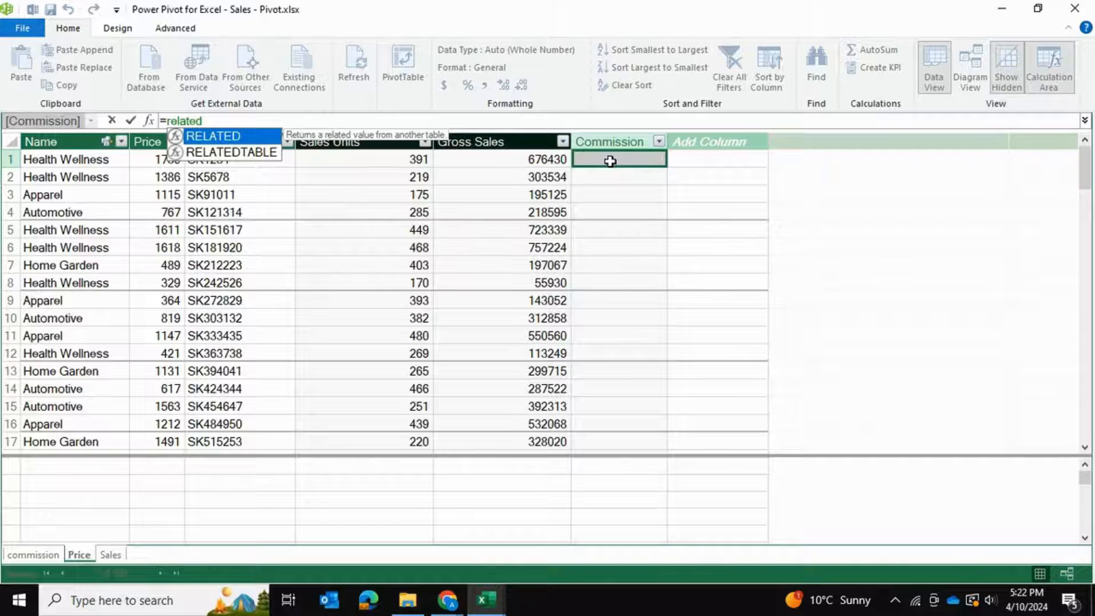
text(()
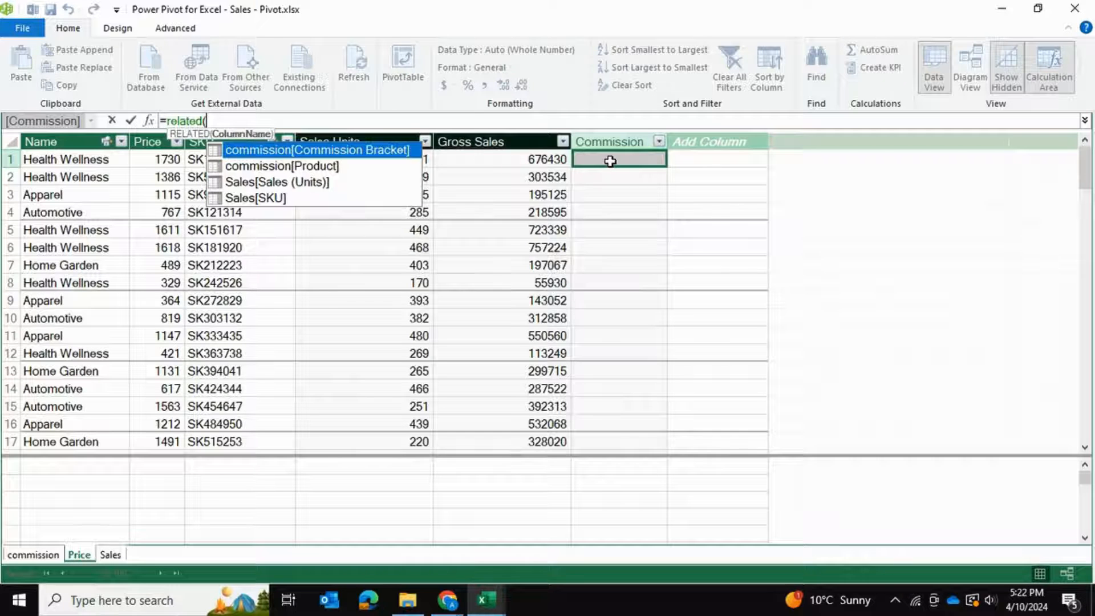
double_click(358, 153)
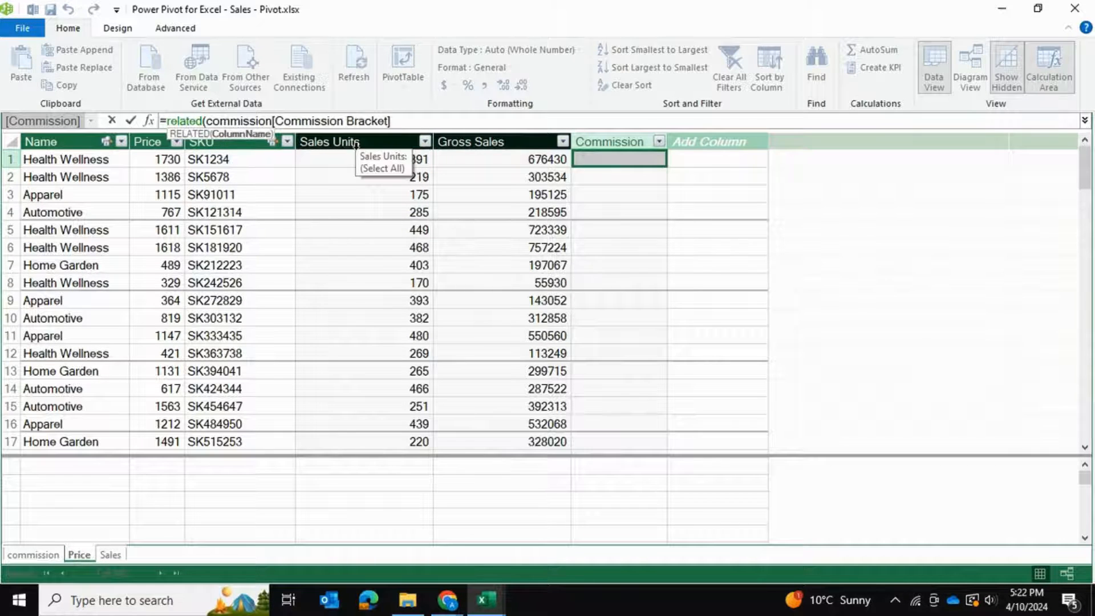
text())
key(Return)
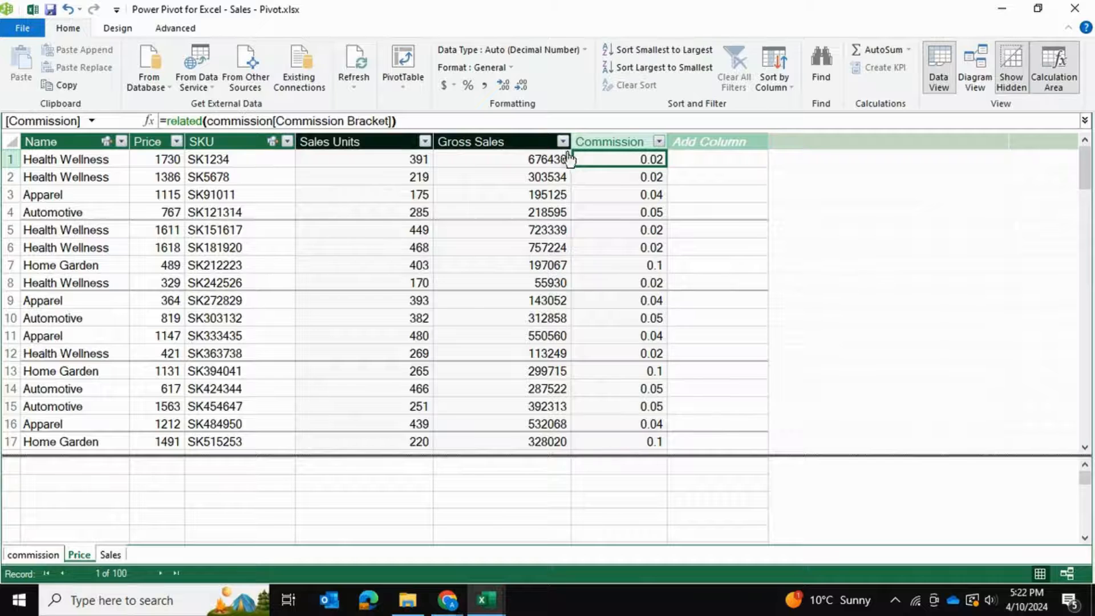
Step: Add a calculated column after Commission with =Price[Gross Sales]-(Price[Gross Sales]*Price[Commission])
click(725, 159)
text(=)
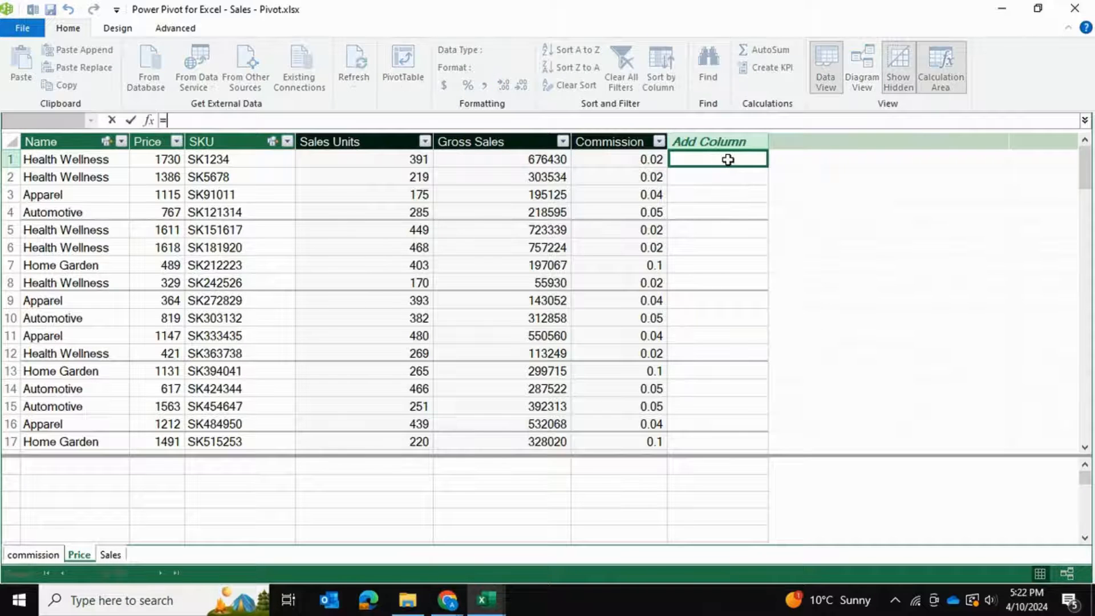
click(530, 158)
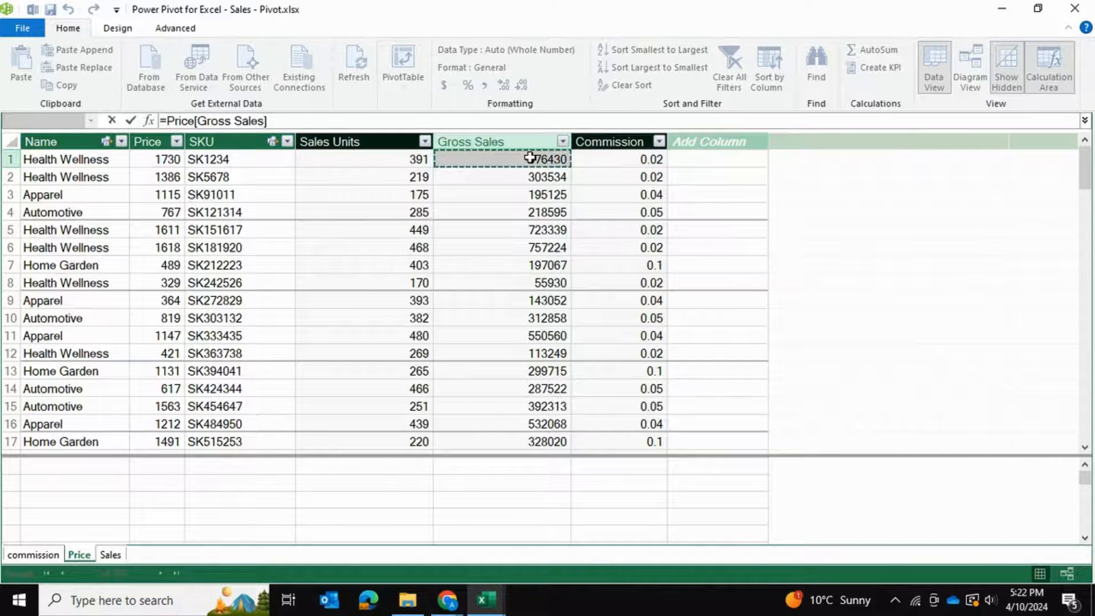
text(-()
click(540, 163)
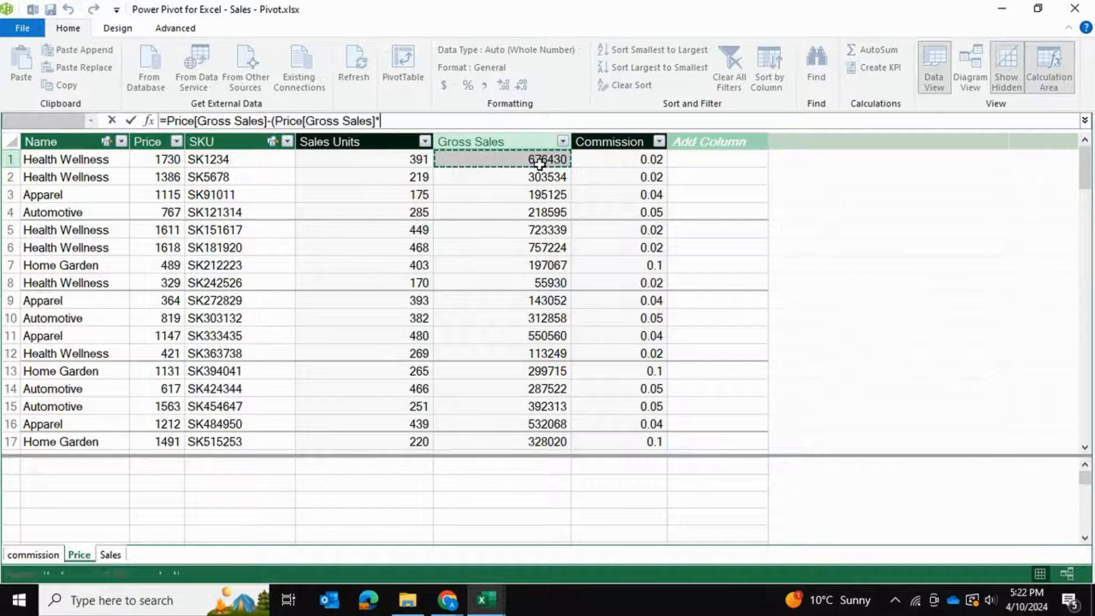
text(*)
click(635, 159)
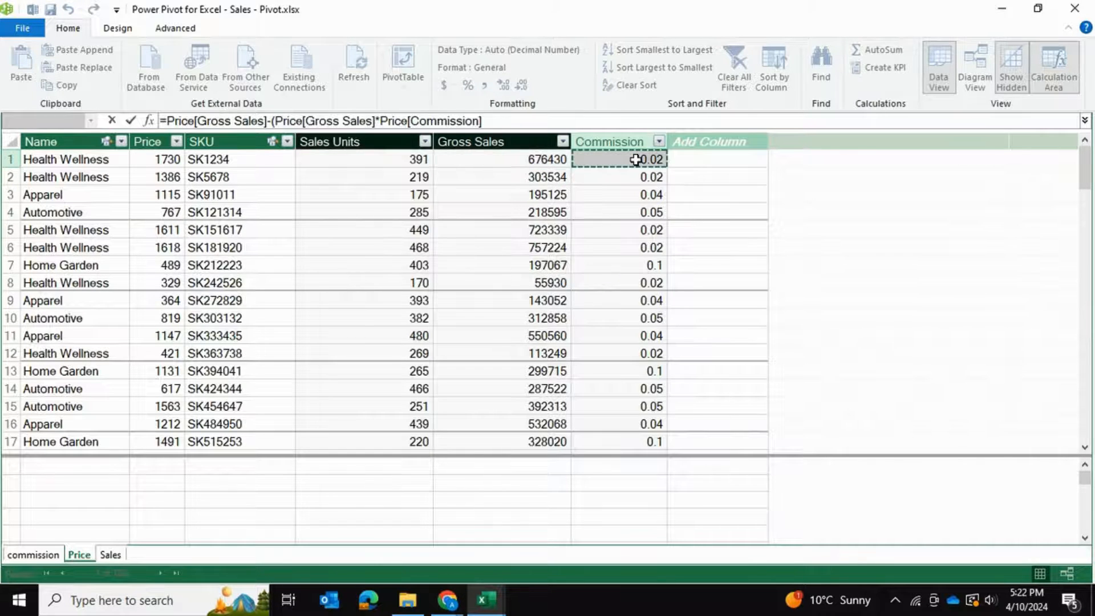
text())
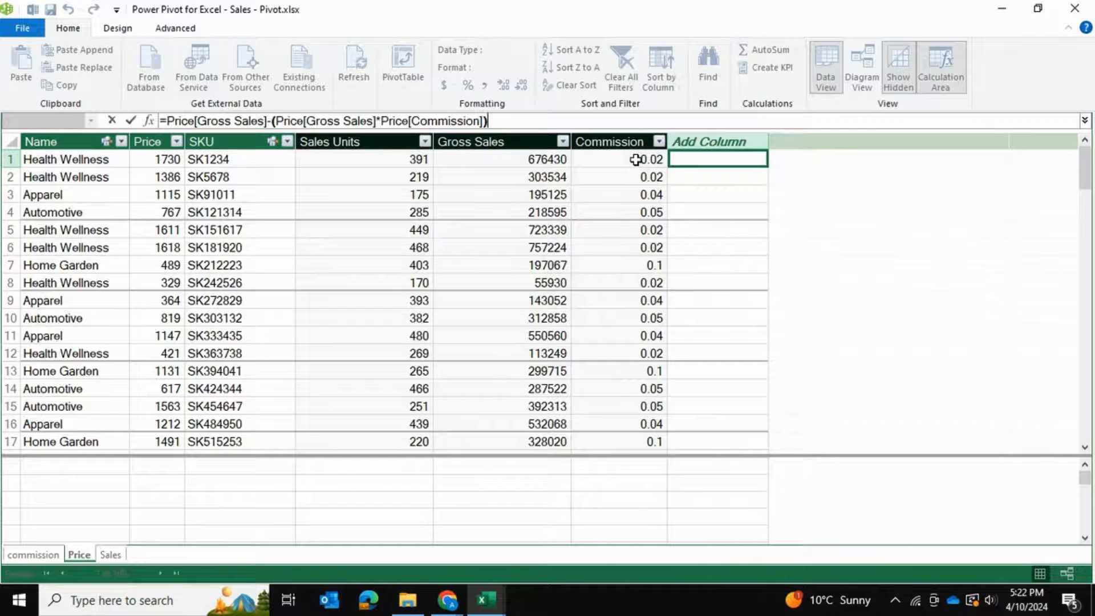
key(Return)
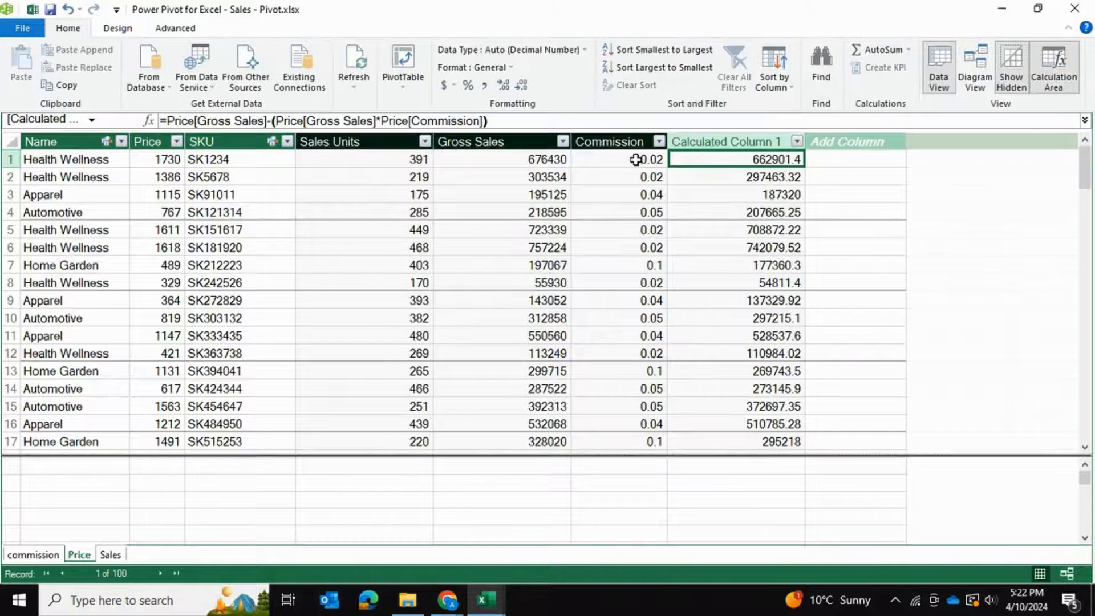
Step: Rename the calculated column after Commission as NET
double_click(707, 140)
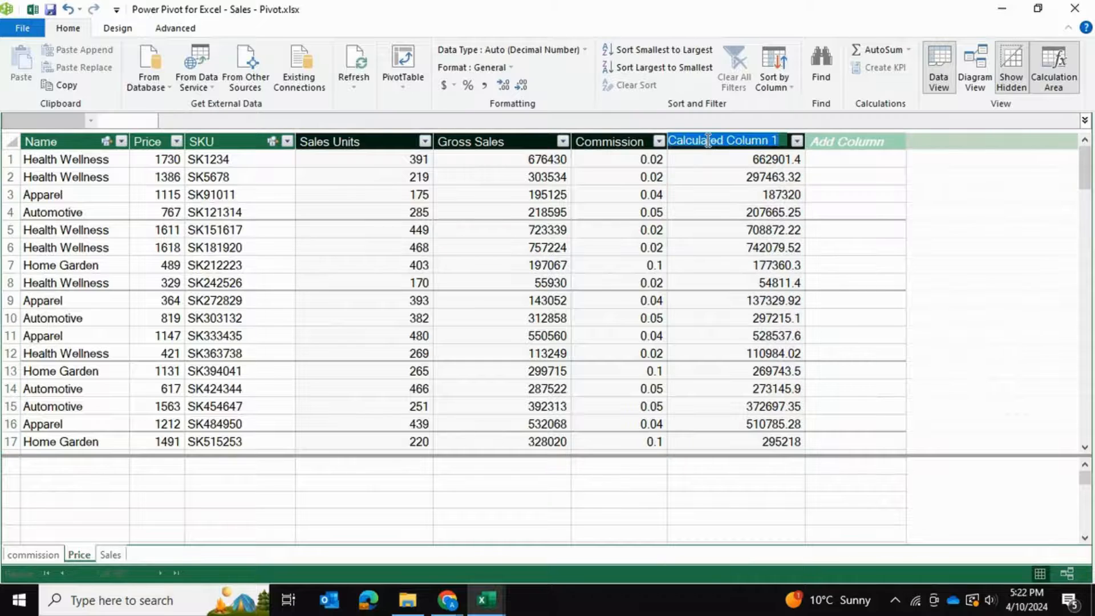
text(NET)
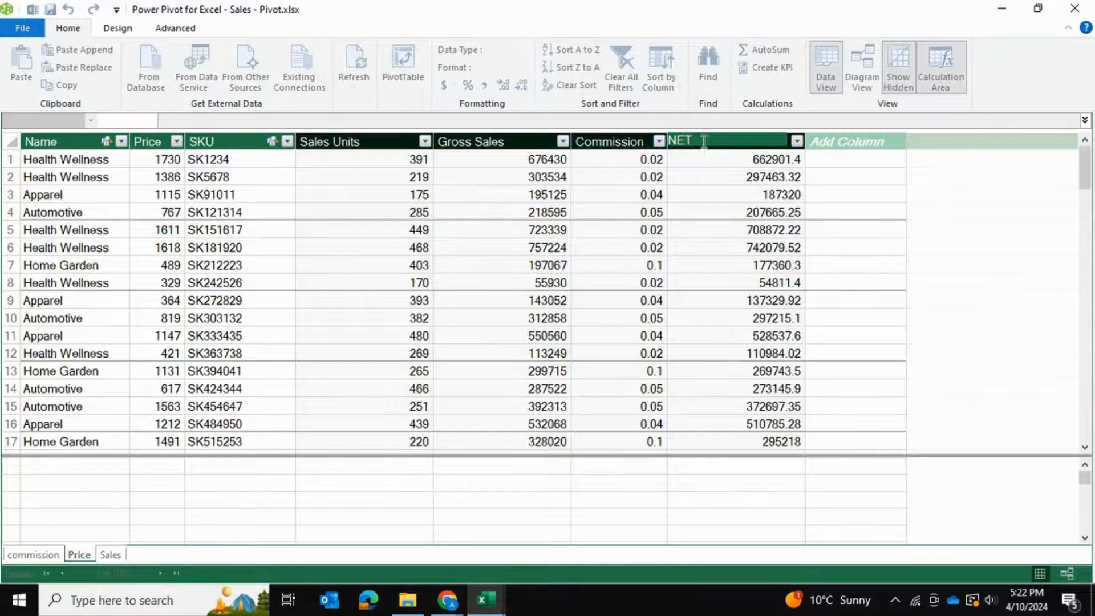
click(895, 187)
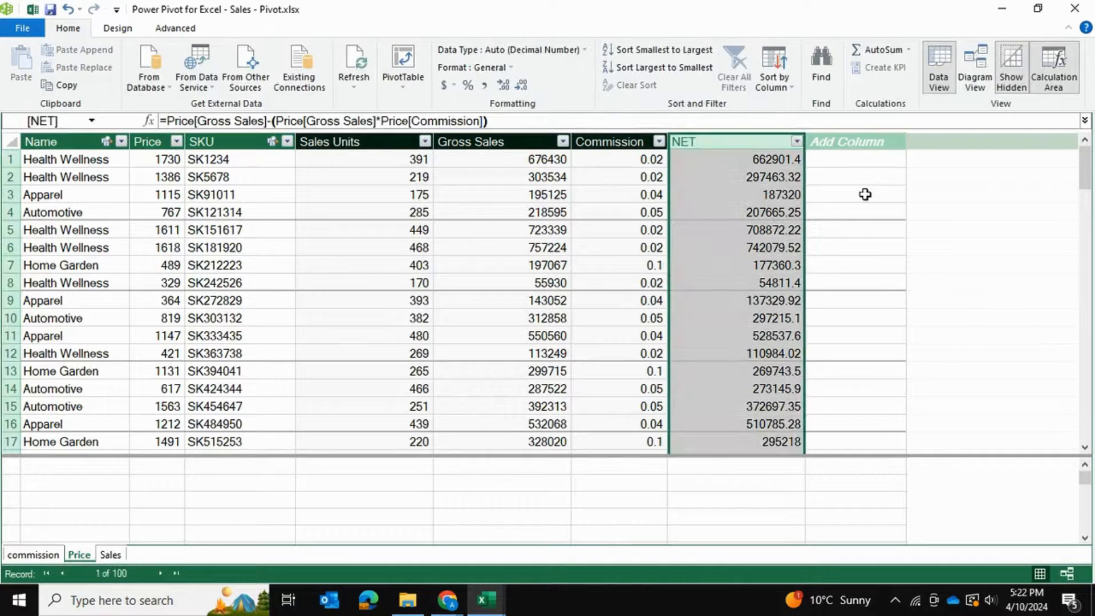
click(863, 175)
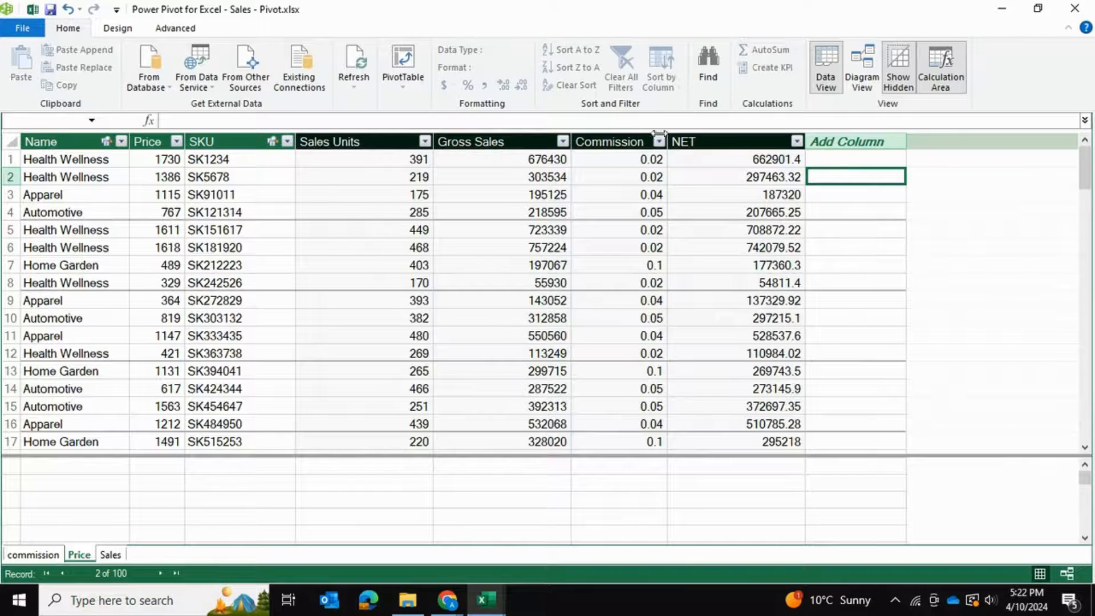
Step: Compare the commission table's Product entries and brackets with the Price table's Name column and calculated columns
click(35, 554)
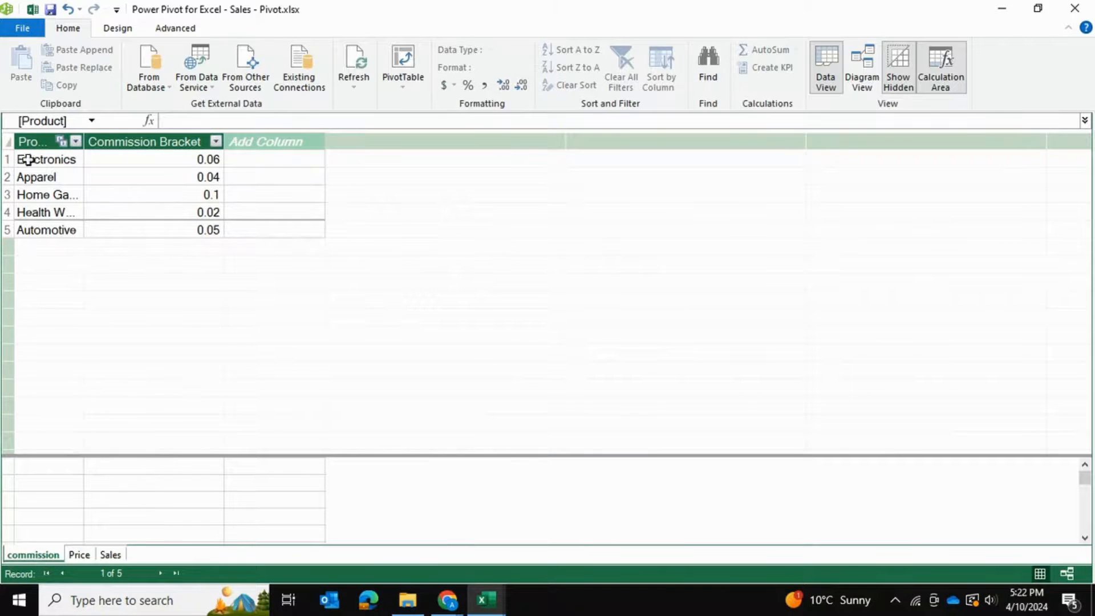
click(32, 141)
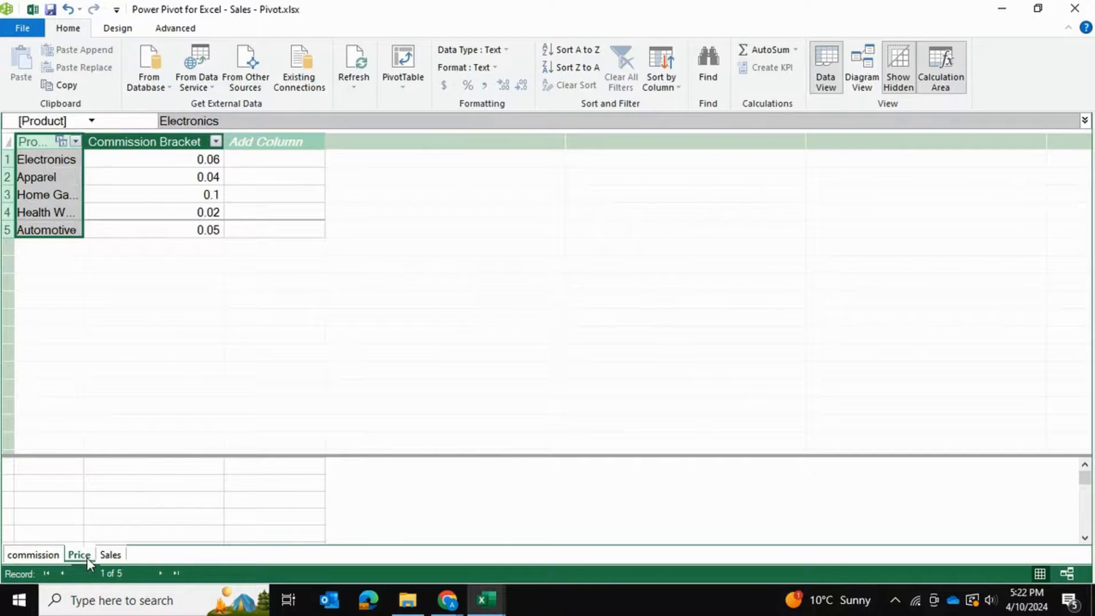
click(87, 557)
click(37, 556)
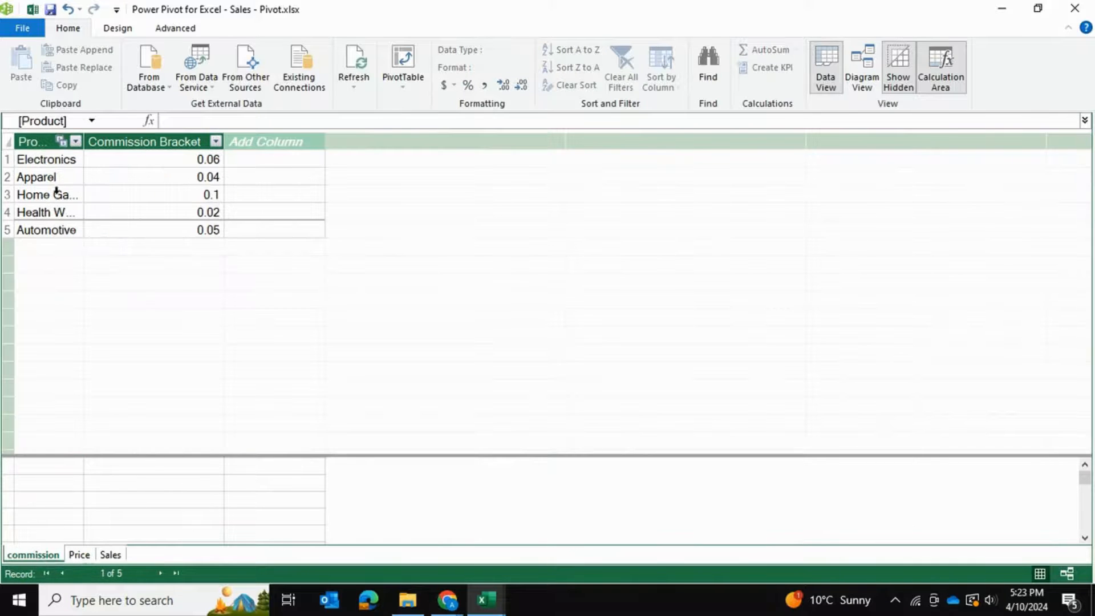
click(76, 555)
drag(62, 177, 66, 267)
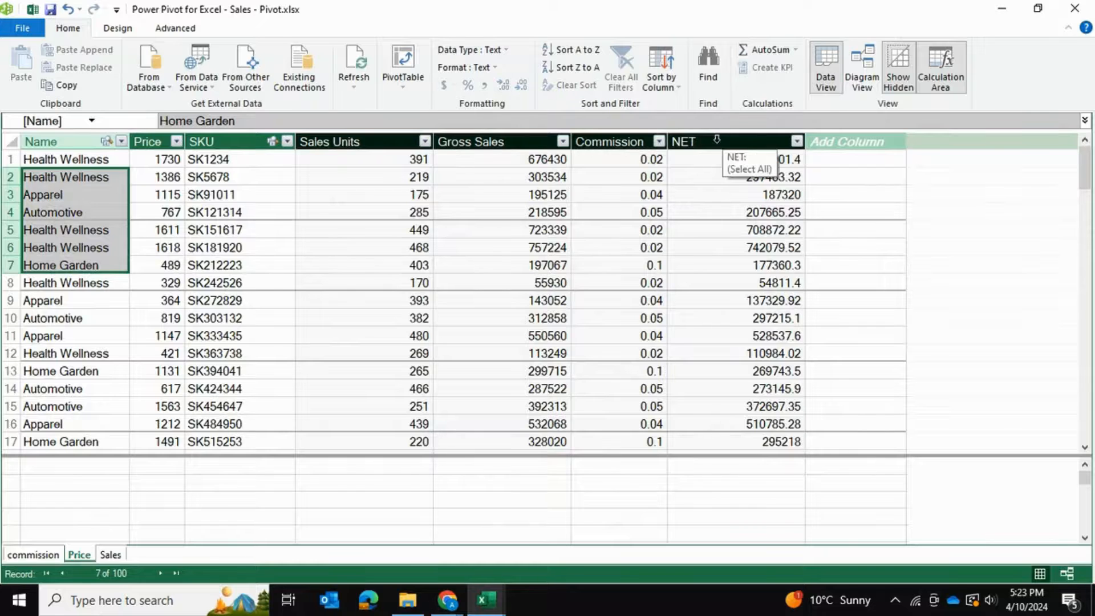
click(828, 231)
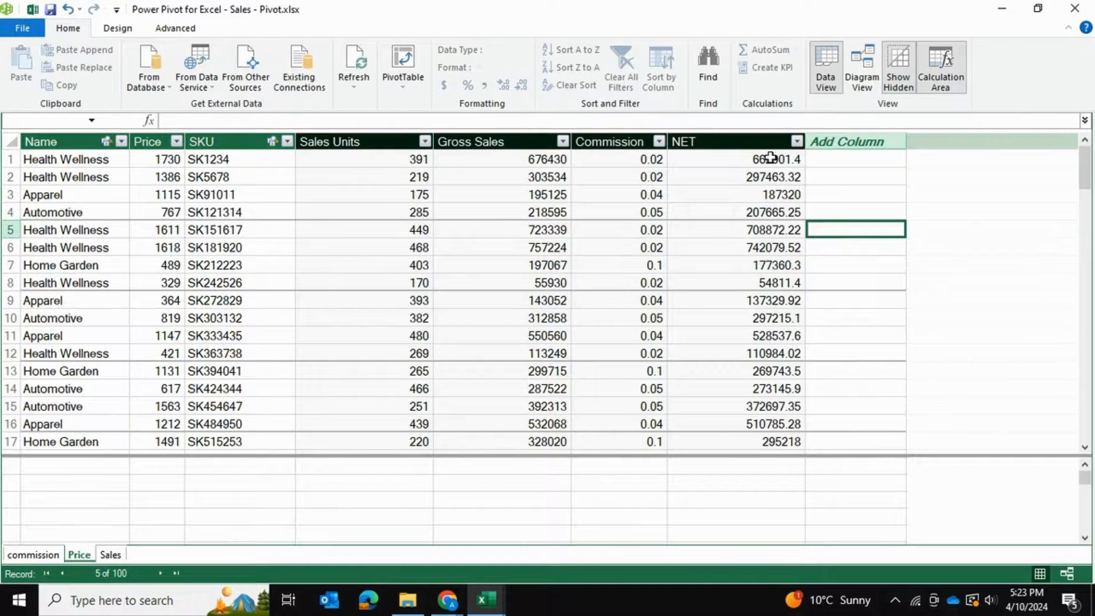
Step: Format the whole NET column of the Price table as $ English (United States) currency
click(770, 157)
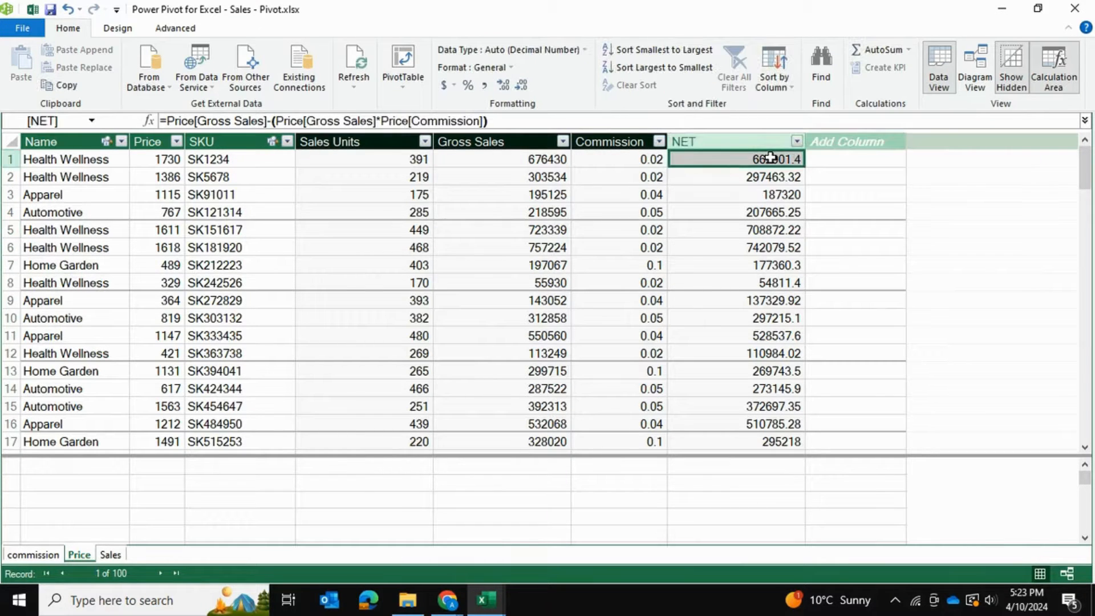
key(ctrl+shift+Down)
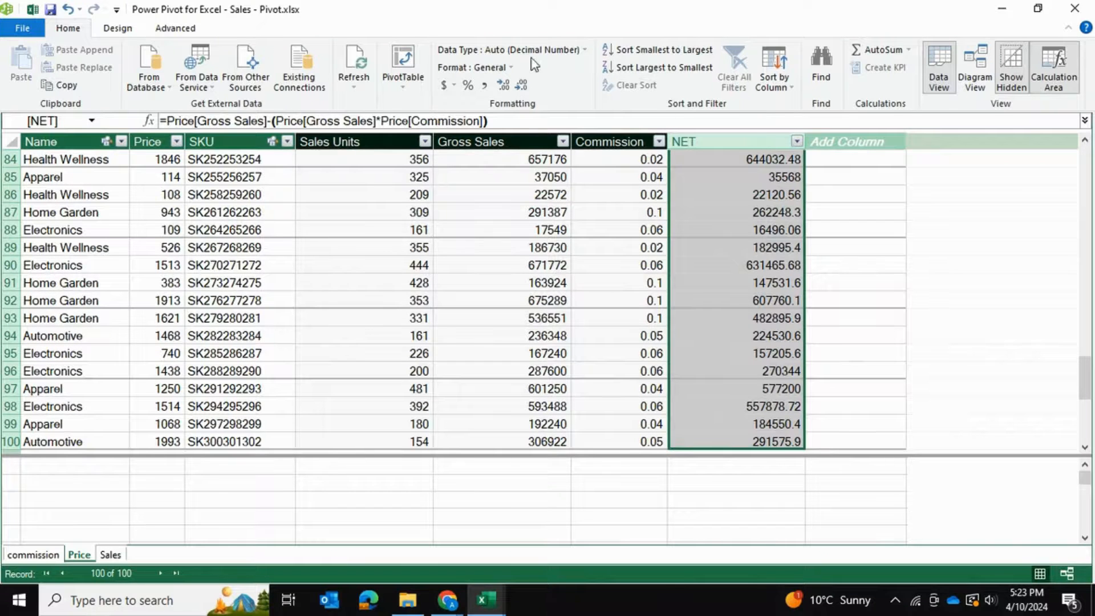
click(453, 85)
click(469, 104)
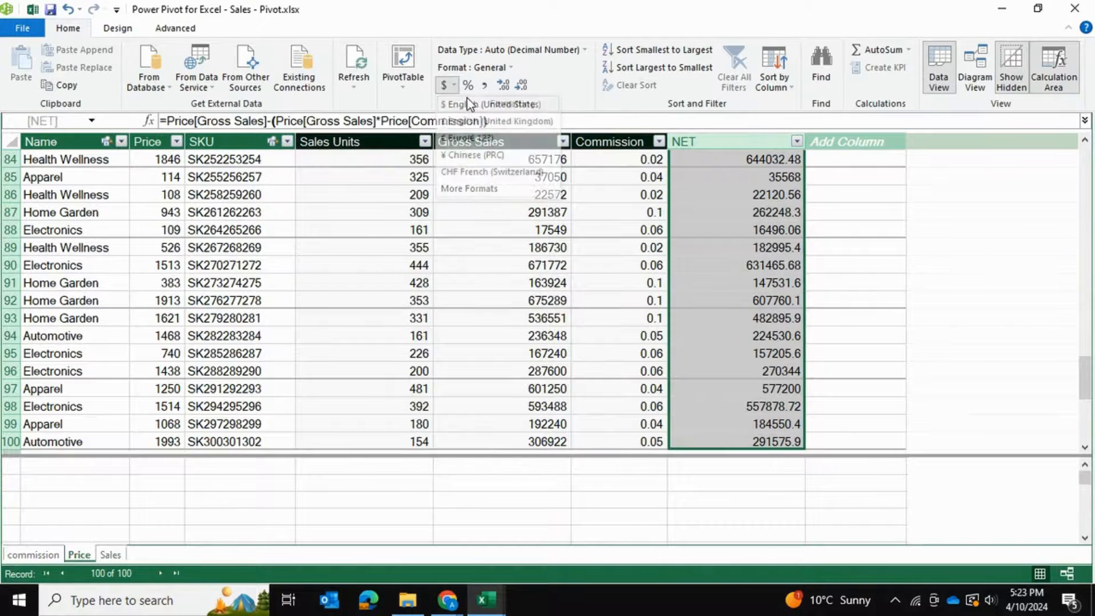
scroll(678, 219, up, 6)
scroll(678, 219, up, 16)
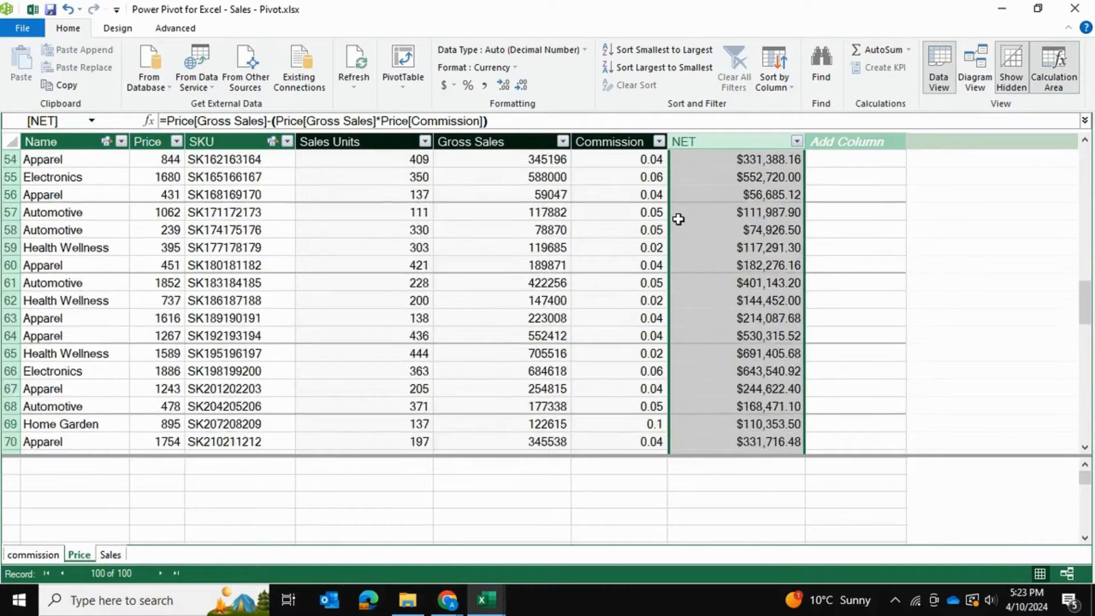
scroll(678, 218, up, 6)
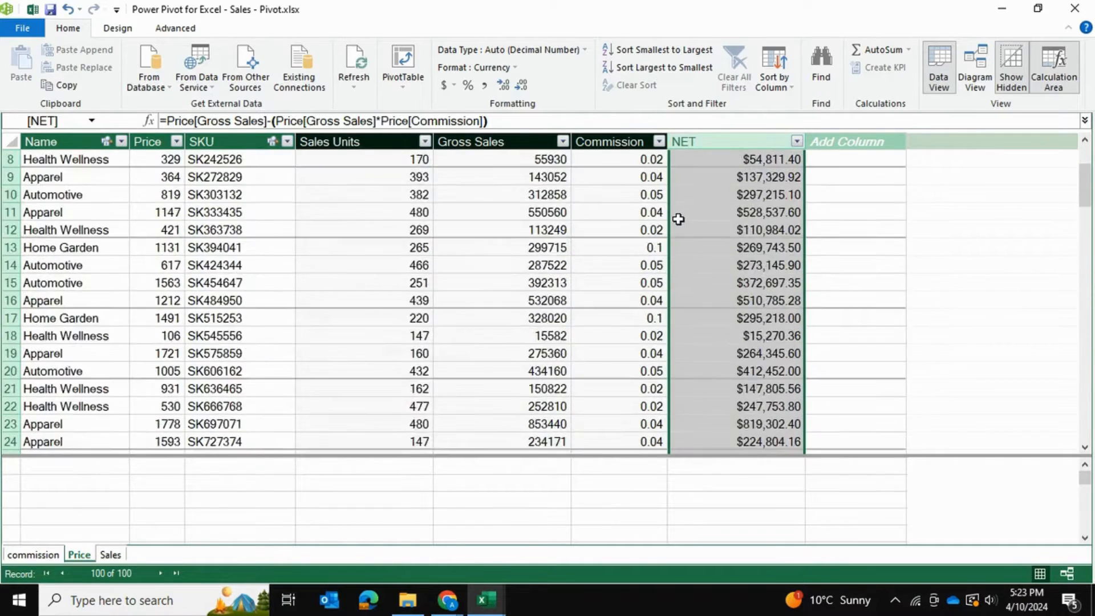
click(856, 166)
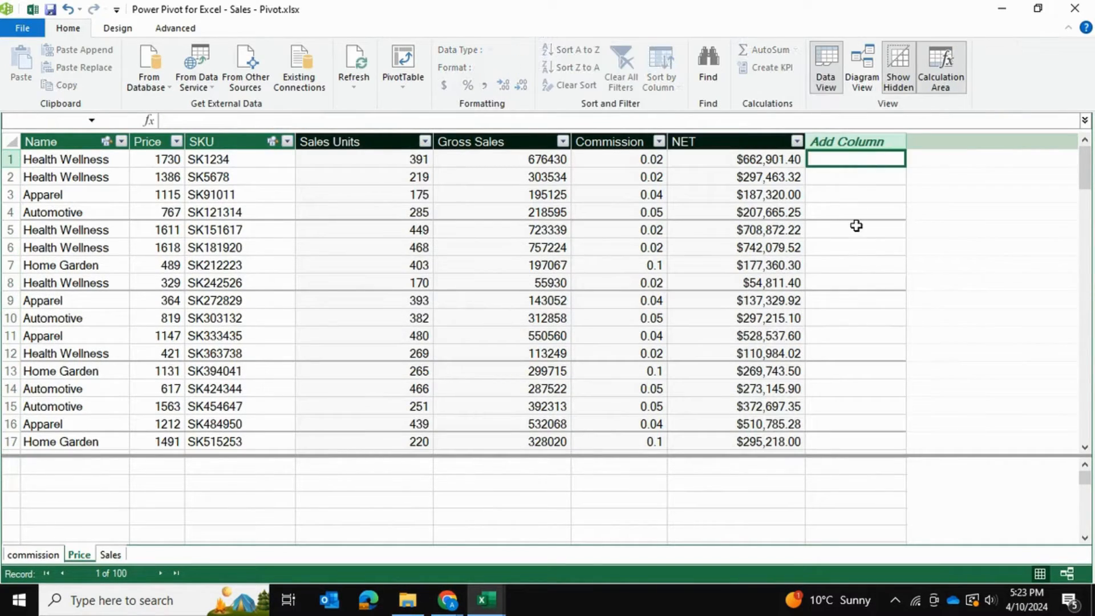